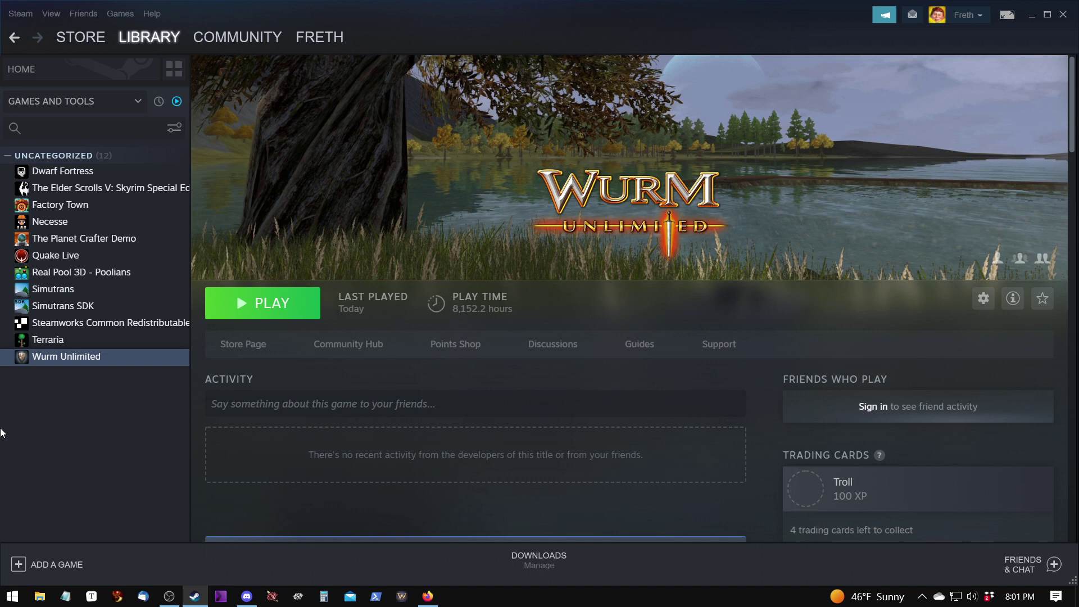
- Switch to Firefox and find the Modlauncher download links under Manually Install Mods on the wiki page
{"action": "key", "text": "alt+Tab"}
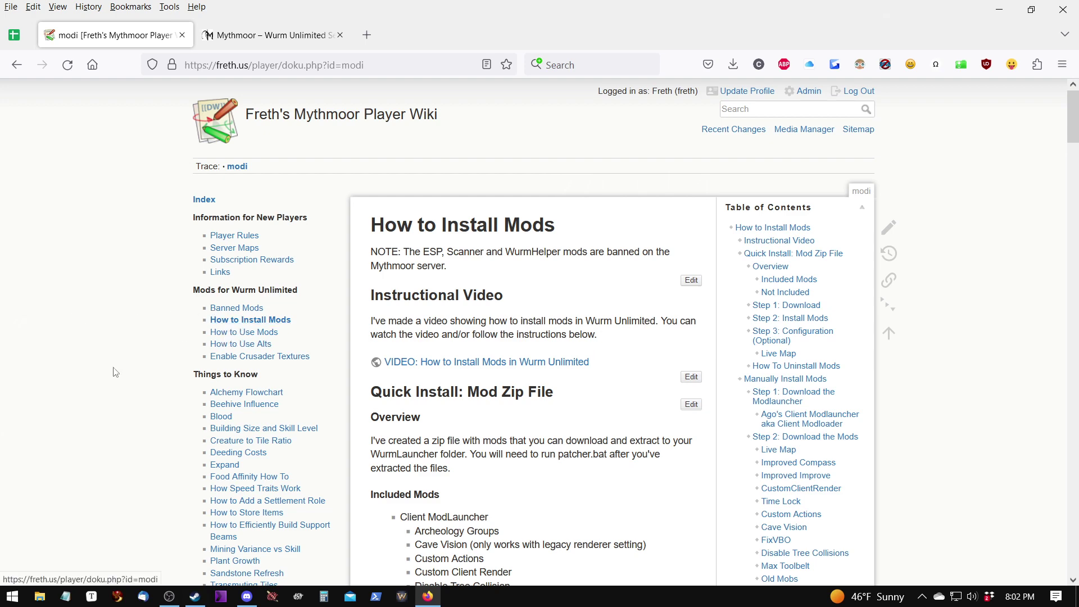
{"action": "scroll", "coordinate": [115, 372], "scroll_direction": "down", "scroll_amount": 15}
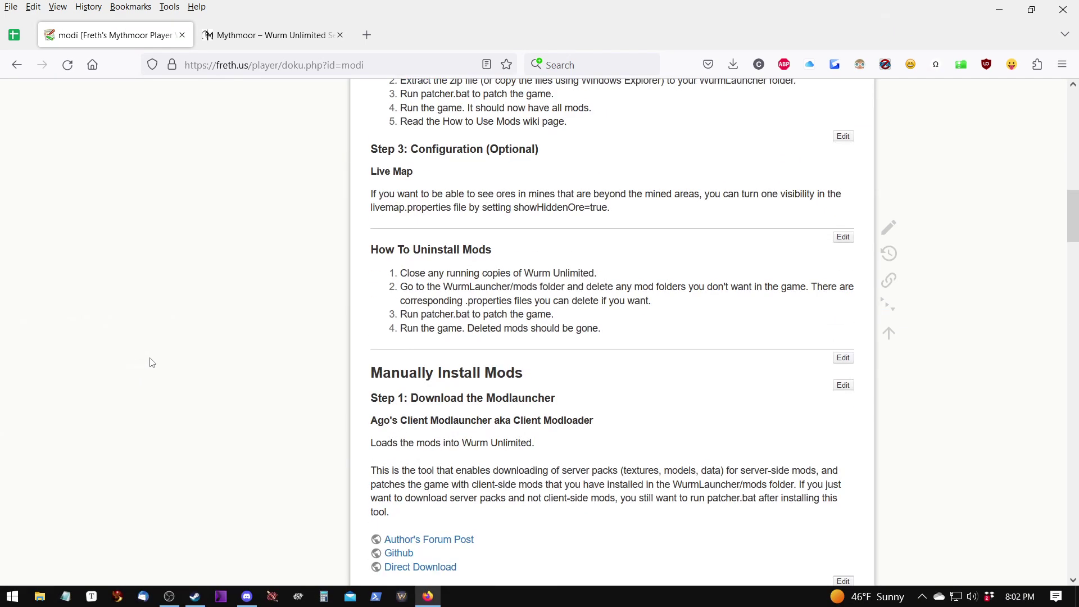
{"action": "scroll", "coordinate": [150, 363], "scroll_direction": "down", "scroll_amount": 3}
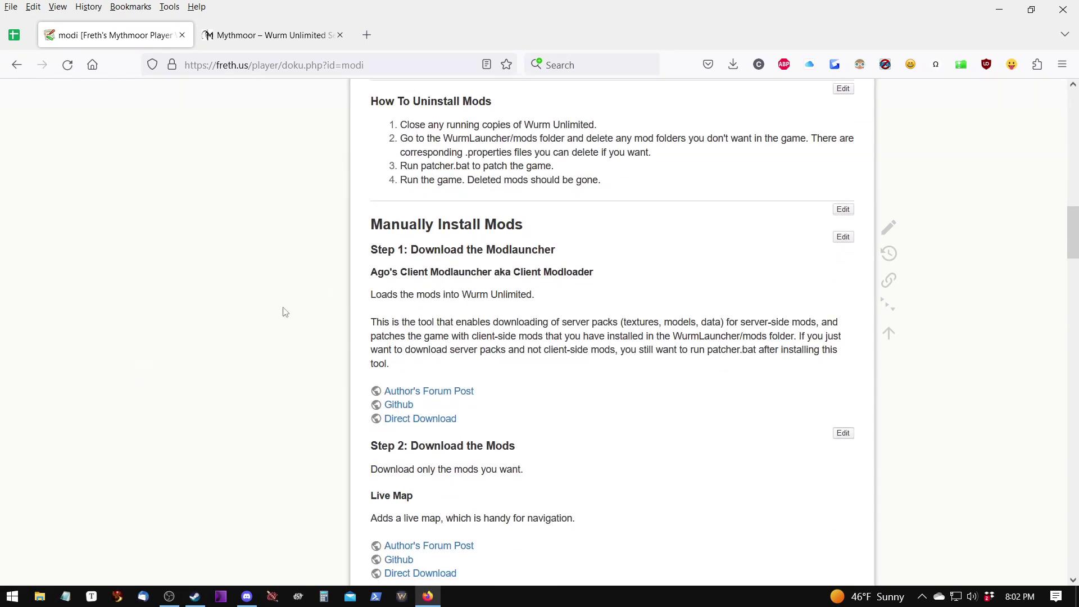
{"action": "scroll", "coordinate": [289, 335], "scroll_direction": "down", "scroll_amount": 2}
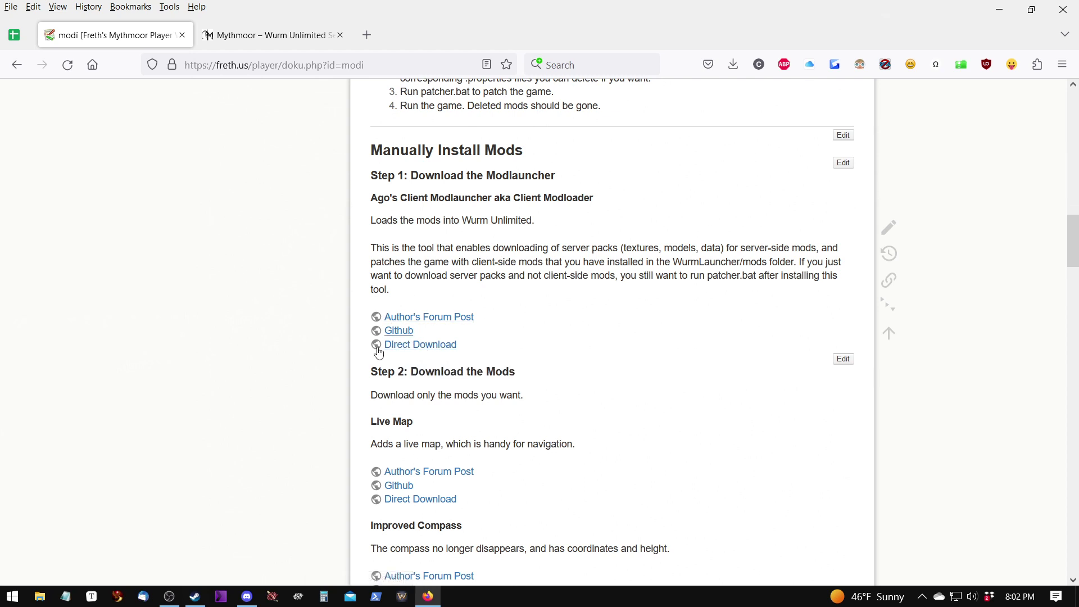
- Open the downloaded client-modlauncher-0.15.zip to examine its contents, and close the archive
{"action": "left_click", "coordinate": [732, 66]}
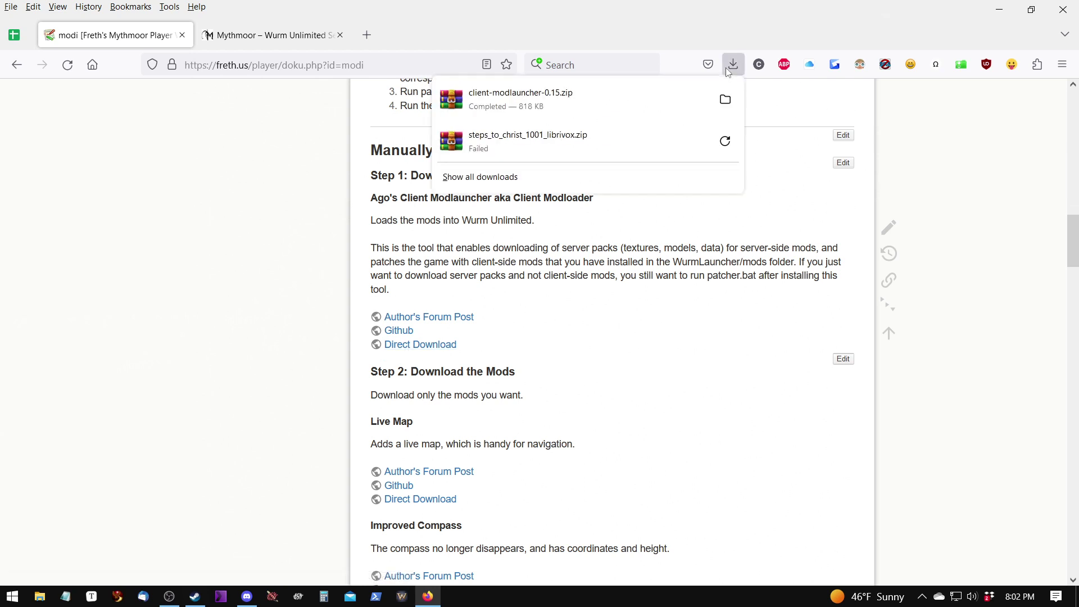
{"action": "left_click", "coordinate": [530, 106]}
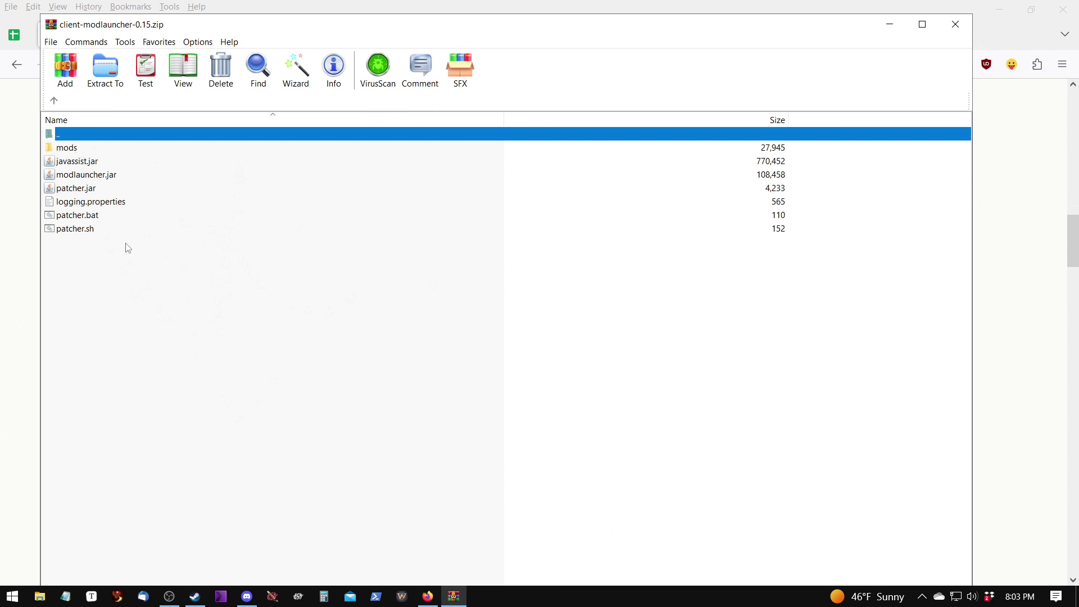
{"action": "left_click", "coordinate": [956, 24]}
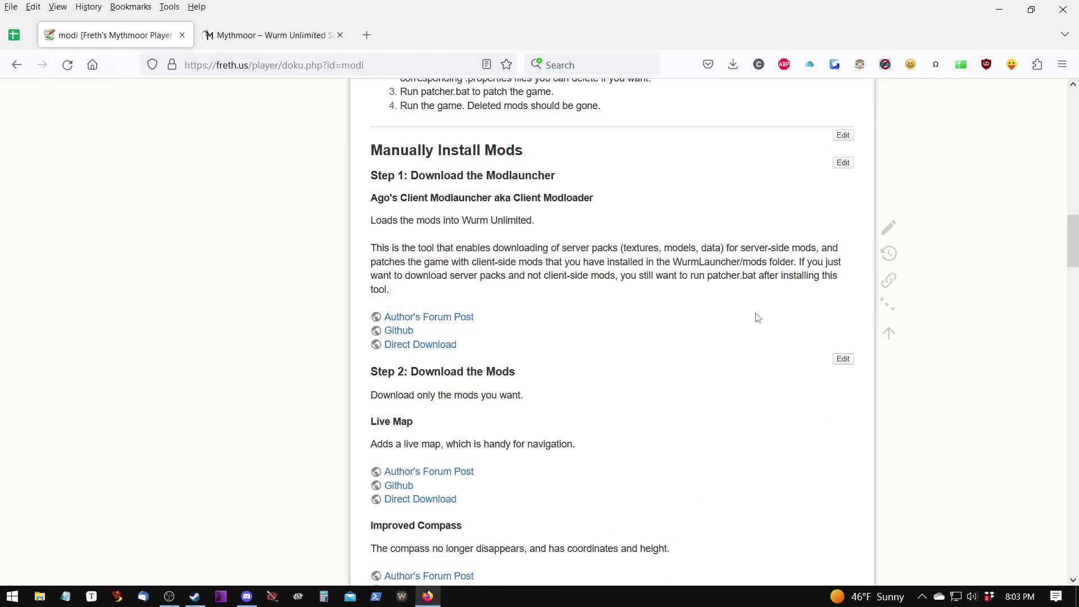
- Locate client-modlauncher-0.15.zip in its download folder, open it with Windows Explorer, and copy all its files
{"action": "left_click", "coordinate": [734, 66]}
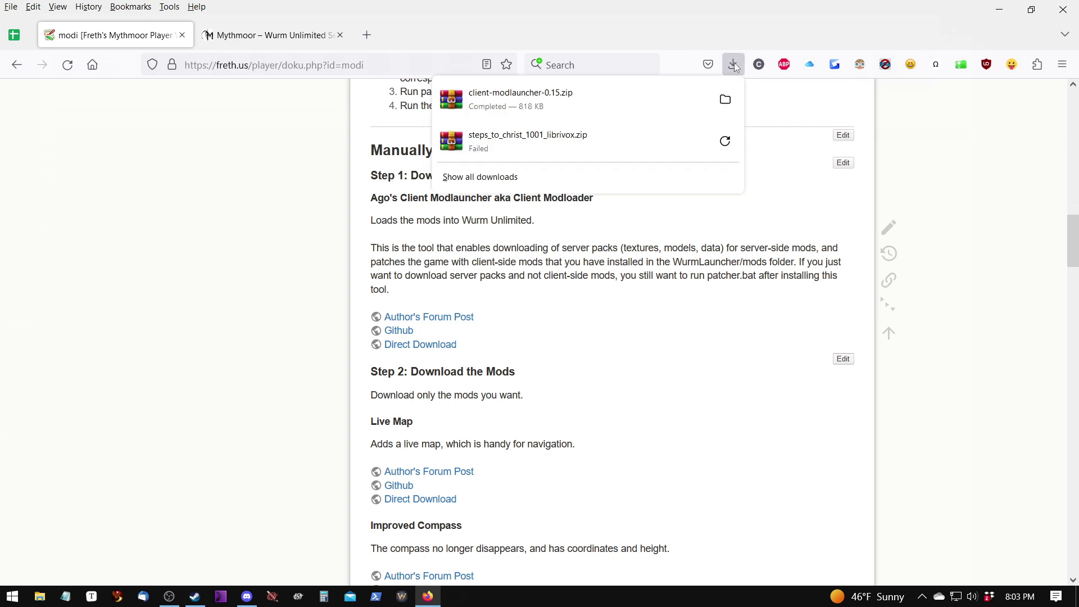
{"action": "left_click", "coordinate": [733, 102]}
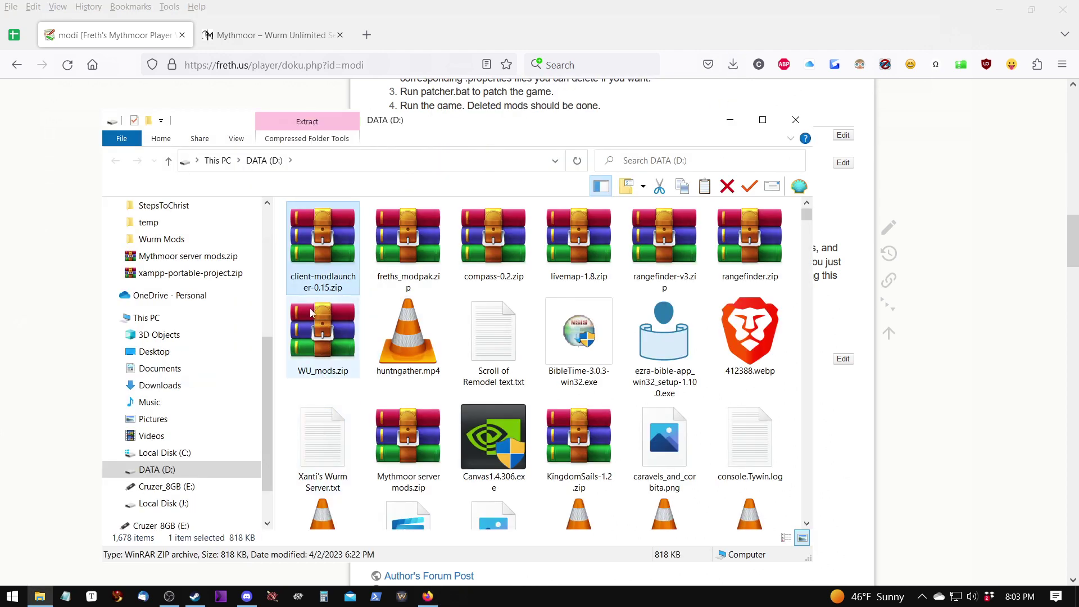
{"action": "right_click", "coordinate": [321, 253]}
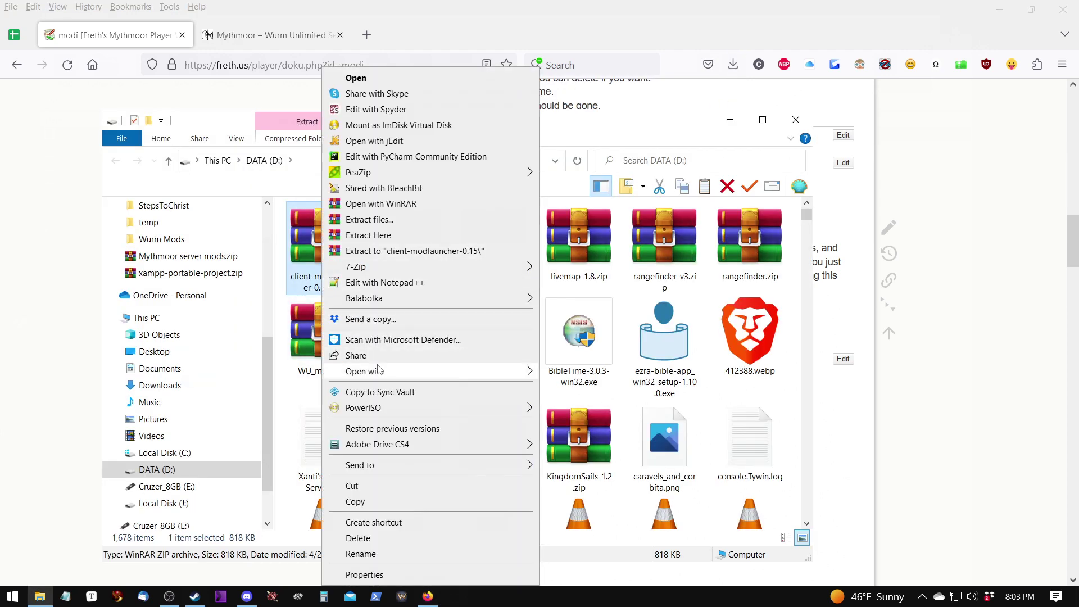
{"action": "mouse_move", "coordinate": [379, 371]}
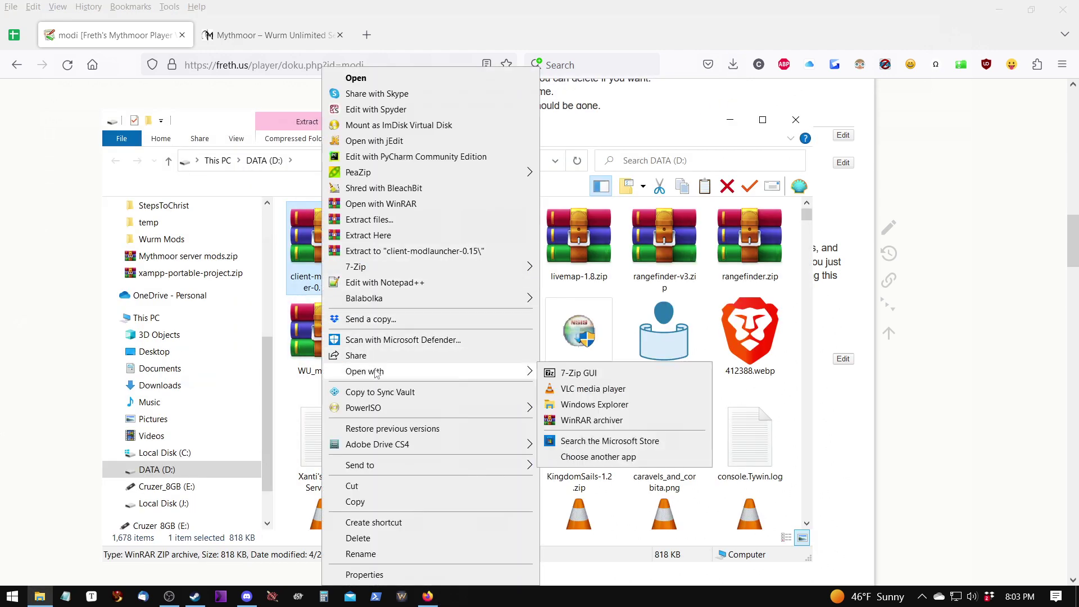
{"action": "left_click", "coordinate": [576, 409]}
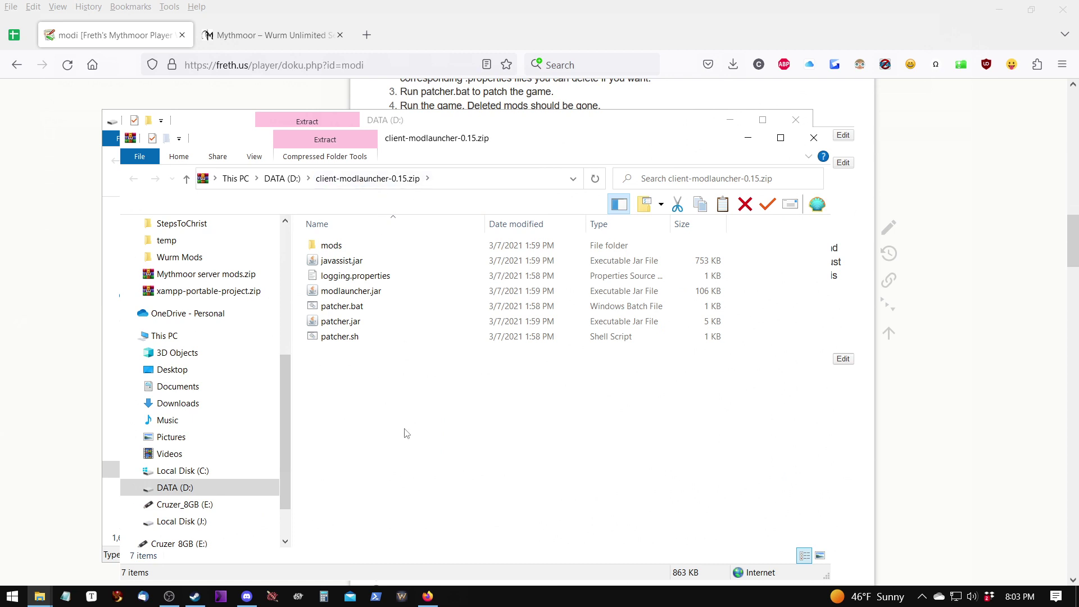
{"action": "key", "text": "ctrl+a"}
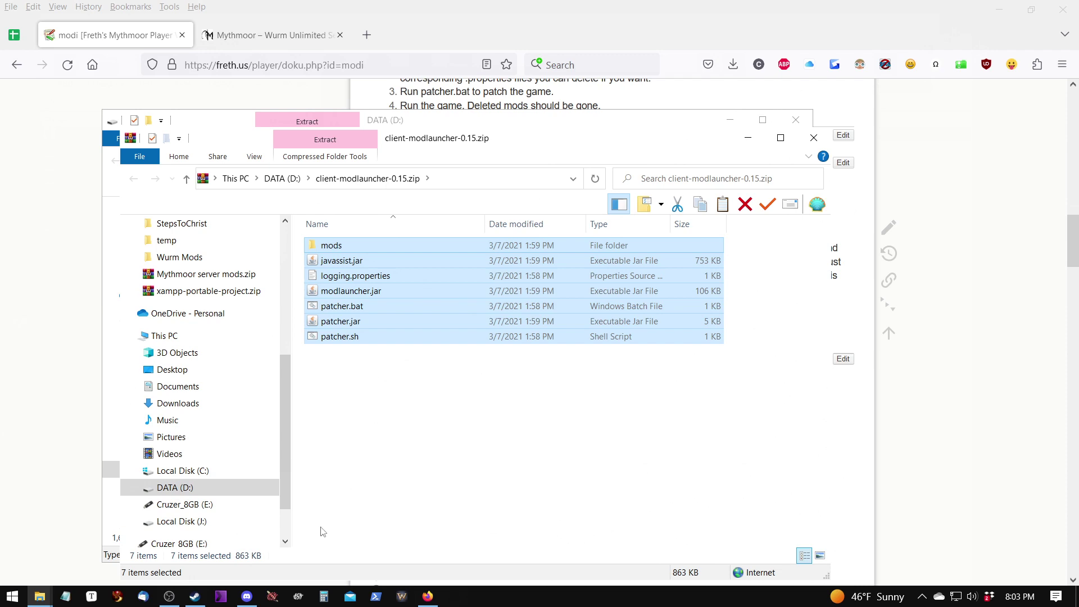
- Switch to Steam, browse Wurm Unlimited's local files, and open the WurmLauncher folder
{"action": "left_click", "coordinate": [194, 597]}
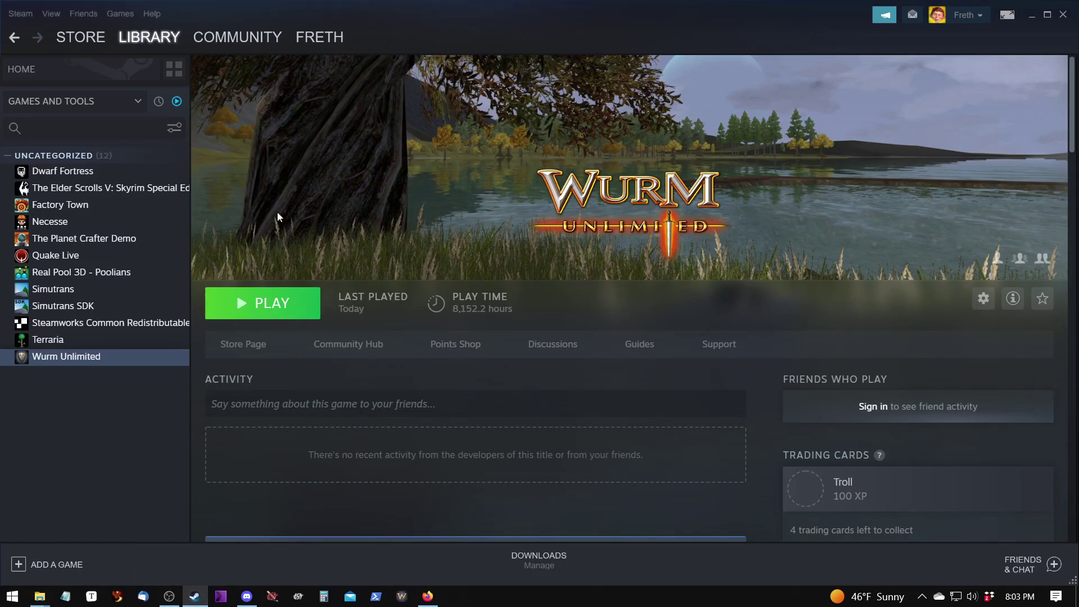
{"action": "right_click", "coordinate": [63, 362]}
{"action": "mouse_move", "coordinate": [100, 425]}
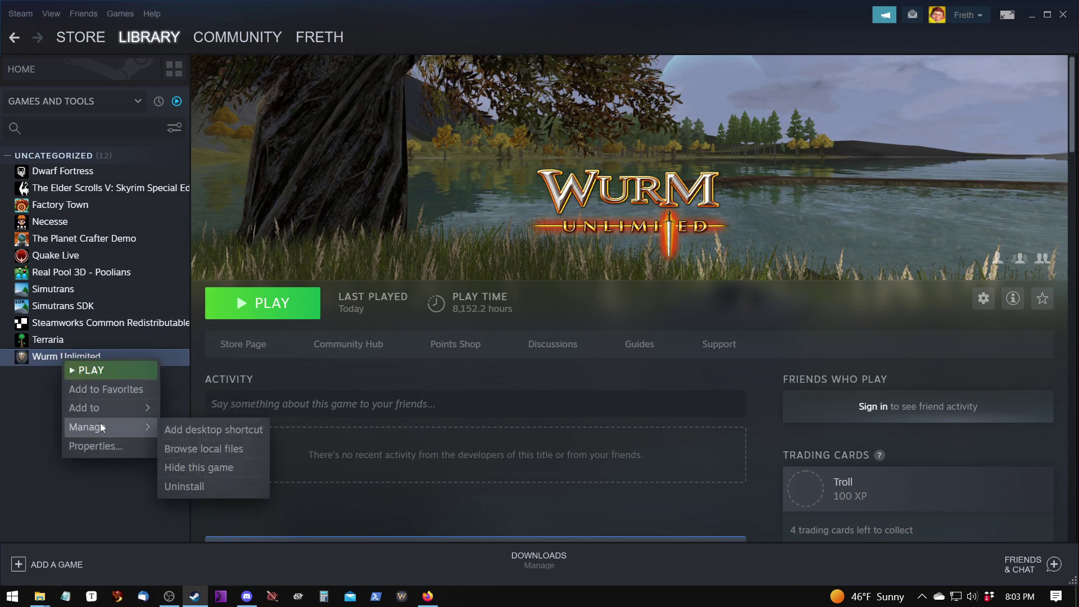
{"action": "left_click", "coordinate": [201, 448]}
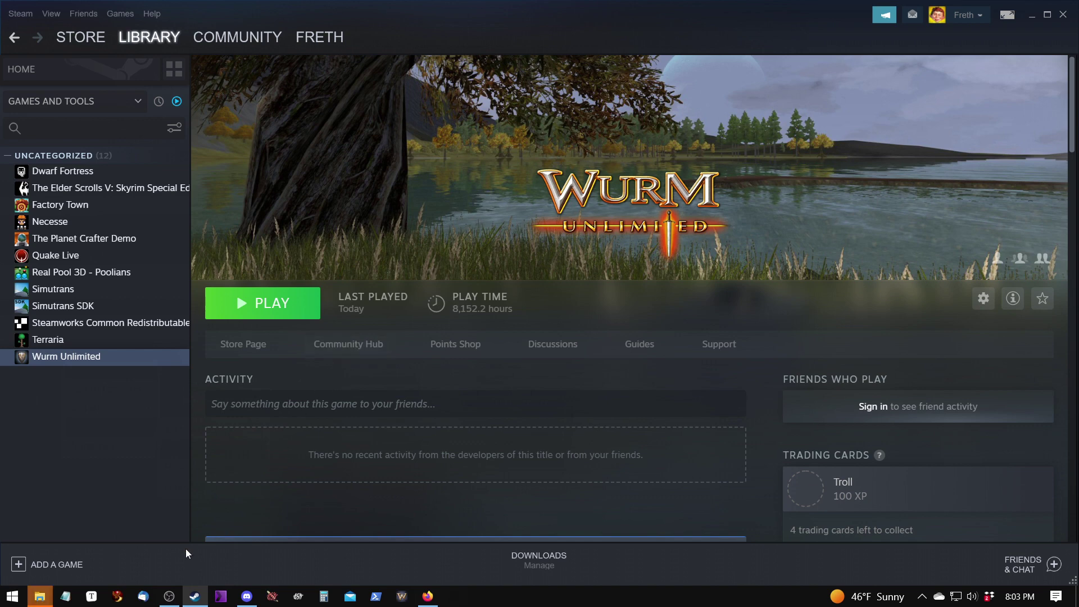
{"action": "mouse_move", "coordinate": [40, 602]}
{"action": "left_click", "coordinate": [328, 503]}
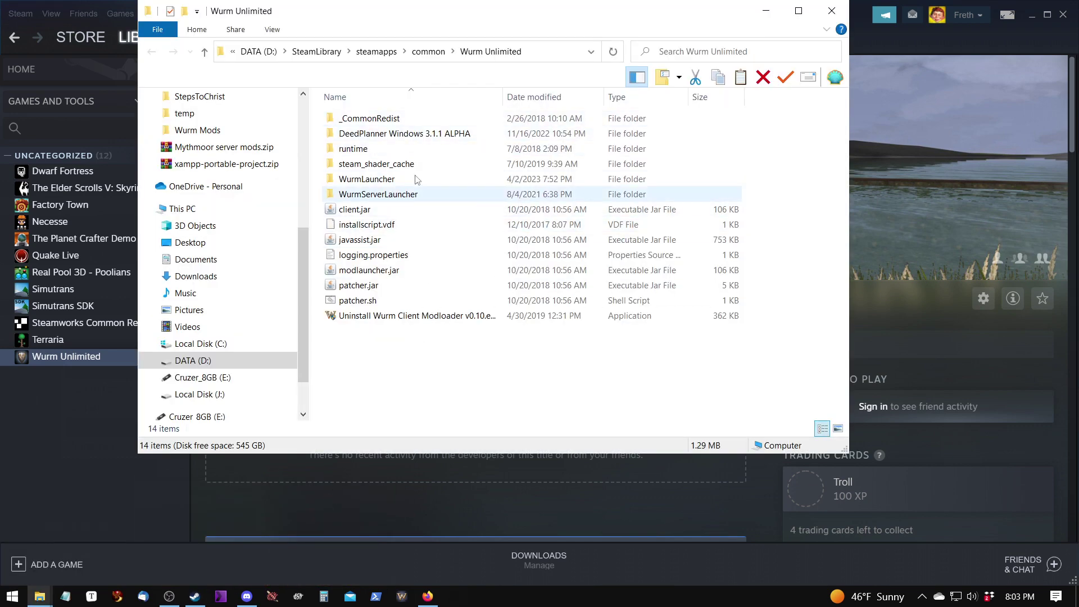
{"action": "double_click", "coordinate": [400, 179]}
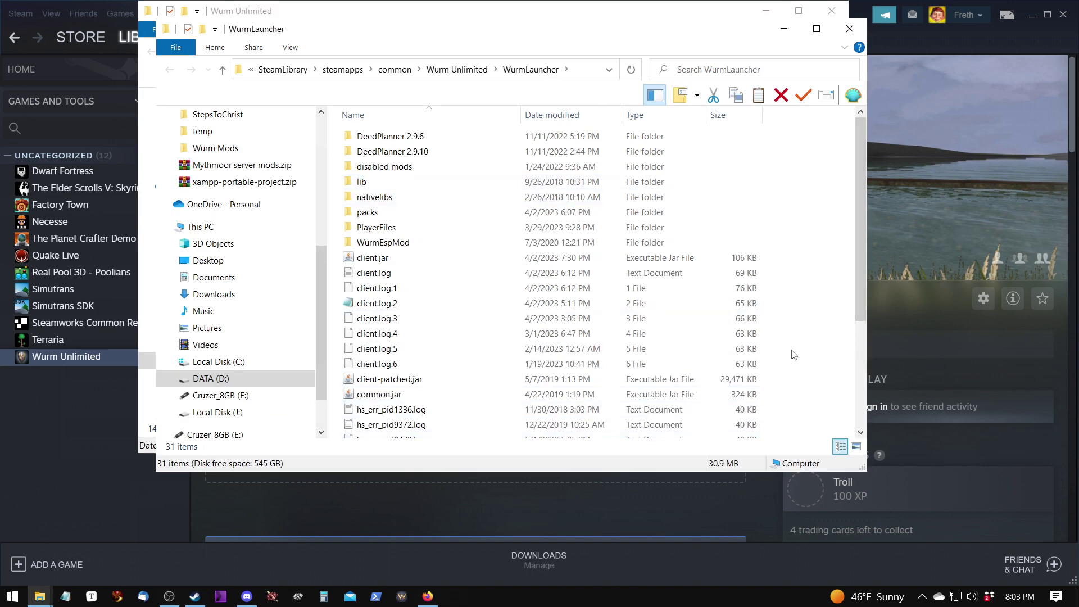
- Paste the copied modlauncher files into the WurmLauncher folder and look over the added files
{"action": "key", "text": "ctrl+v"}
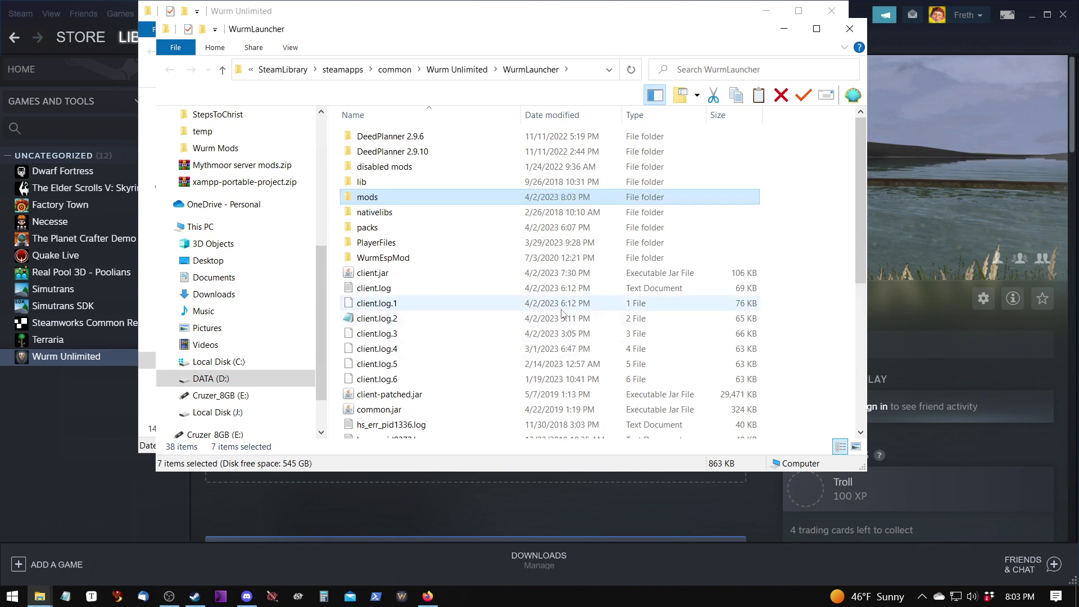
{"action": "scroll", "coordinate": [562, 313], "scroll_direction": "down", "scroll_amount": 4}
{"action": "scroll", "coordinate": [584, 332], "scroll_direction": "up", "scroll_amount": 1}
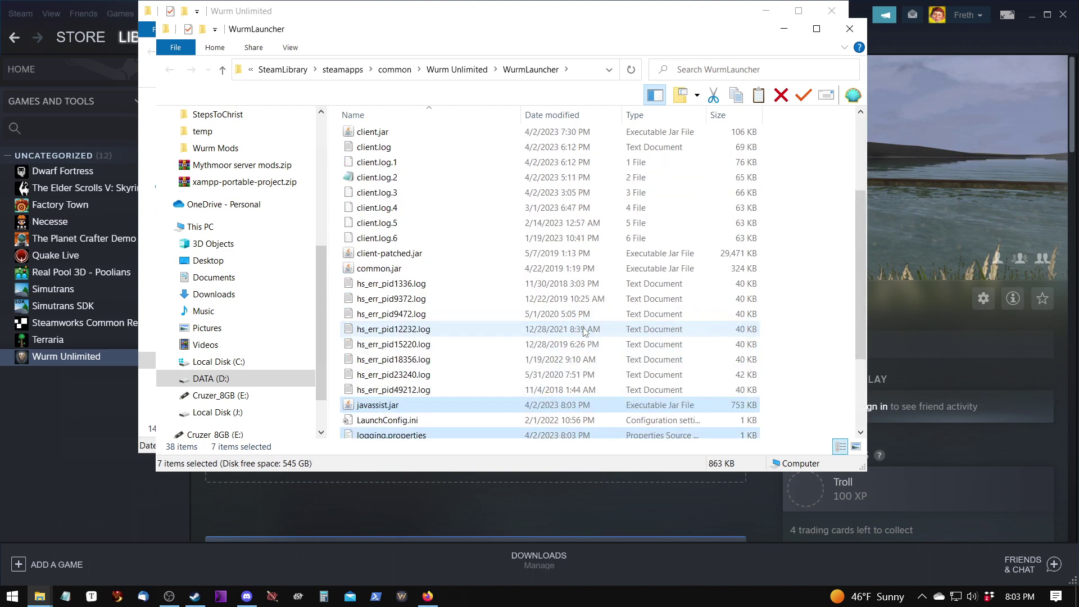
{"action": "scroll", "coordinate": [584, 331], "scroll_direction": "up", "scroll_amount": 3}
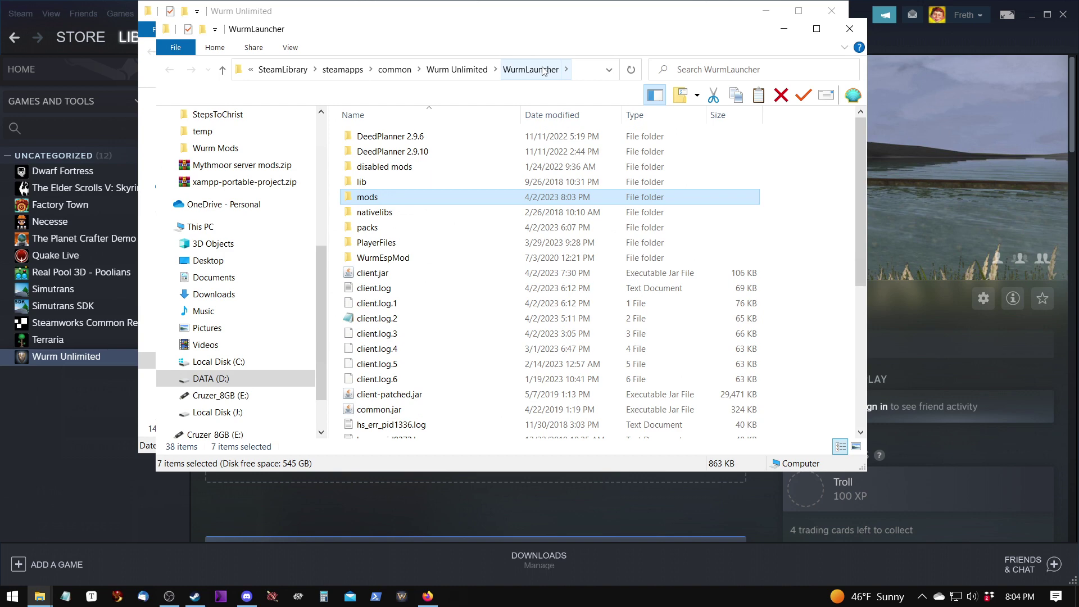
- Run patcher.bat from the WurmLauncher folder to patch the game client, and dismiss its console window
{"action": "scroll", "coordinate": [821, 381], "scroll_direction": "down", "scroll_amount": 5}
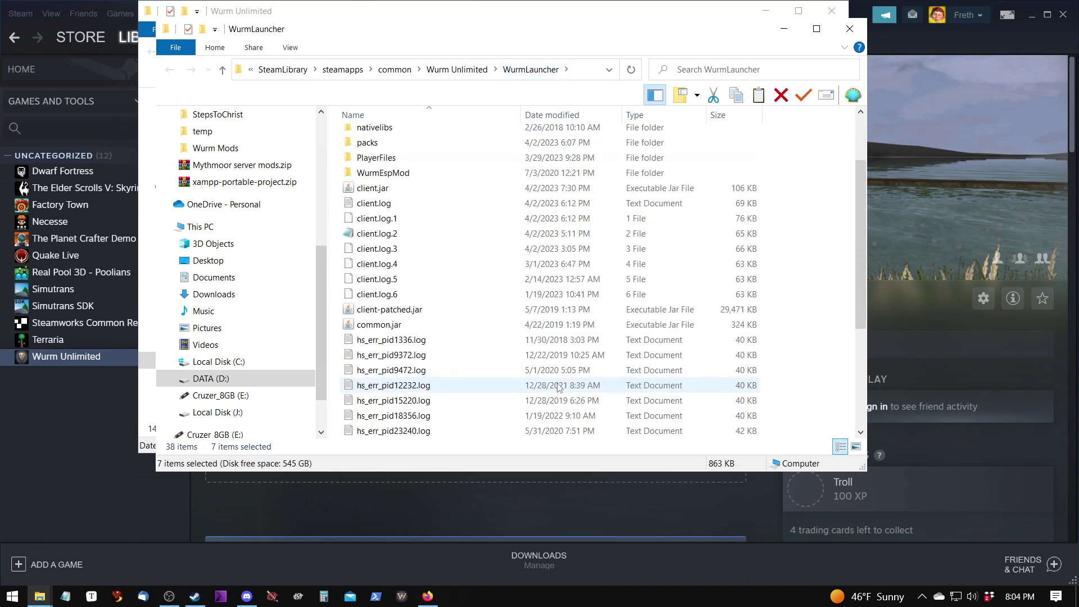
{"action": "left_click", "coordinate": [820, 380]}
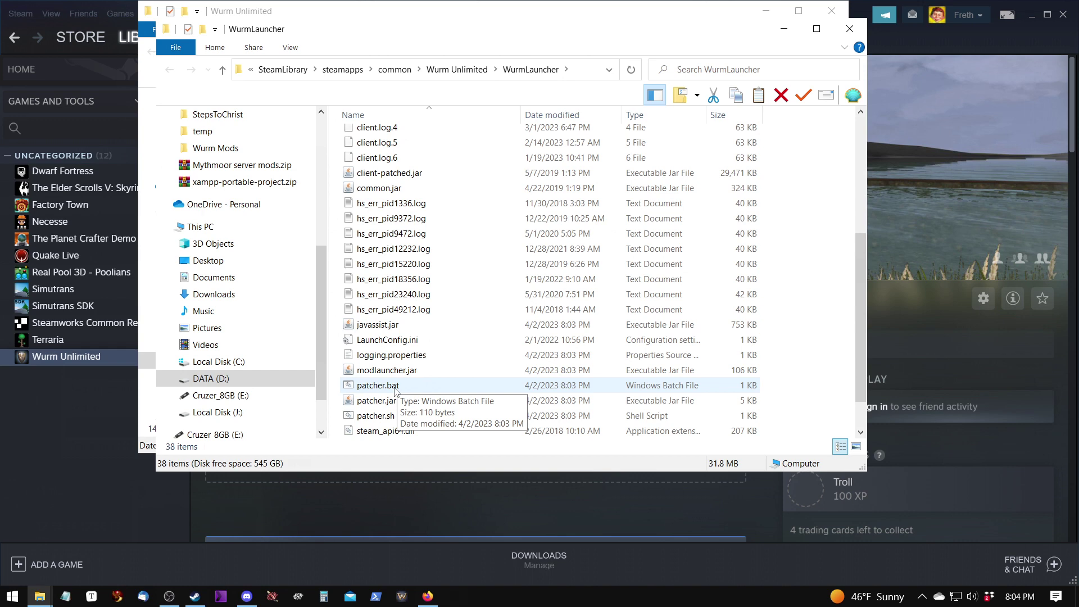
{"action": "double_click", "coordinate": [373, 387]}
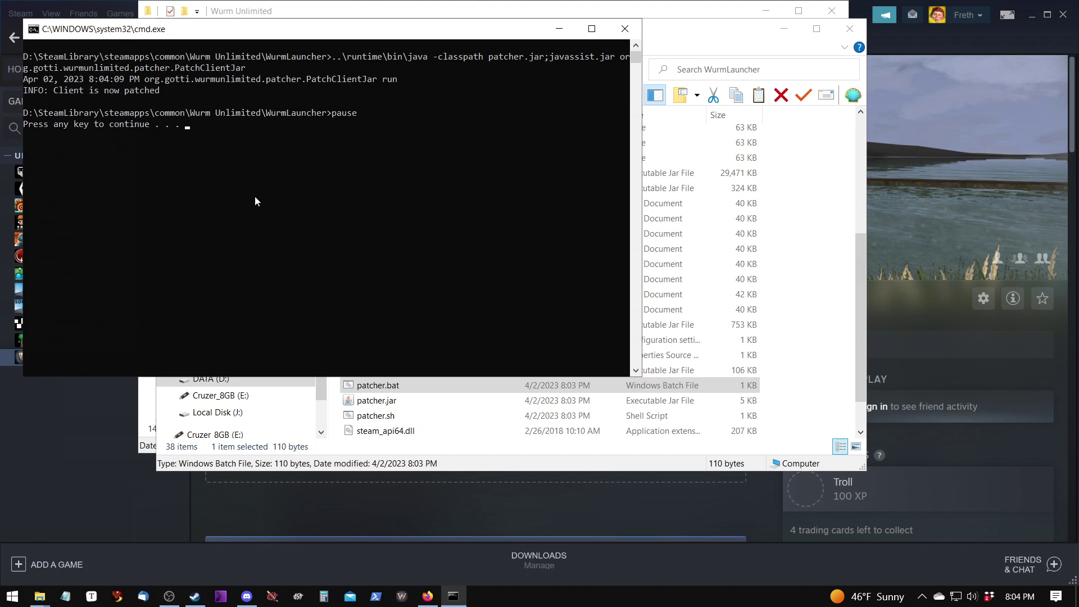
{"action": "key", "text": "Return"}
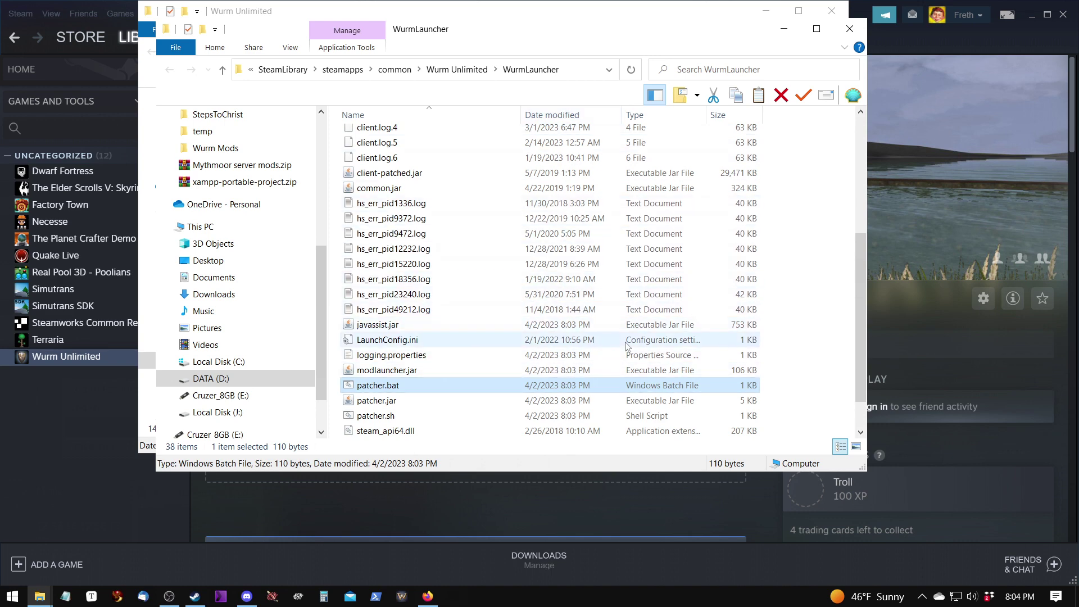
{"action": "left_click", "coordinate": [556, 281]}
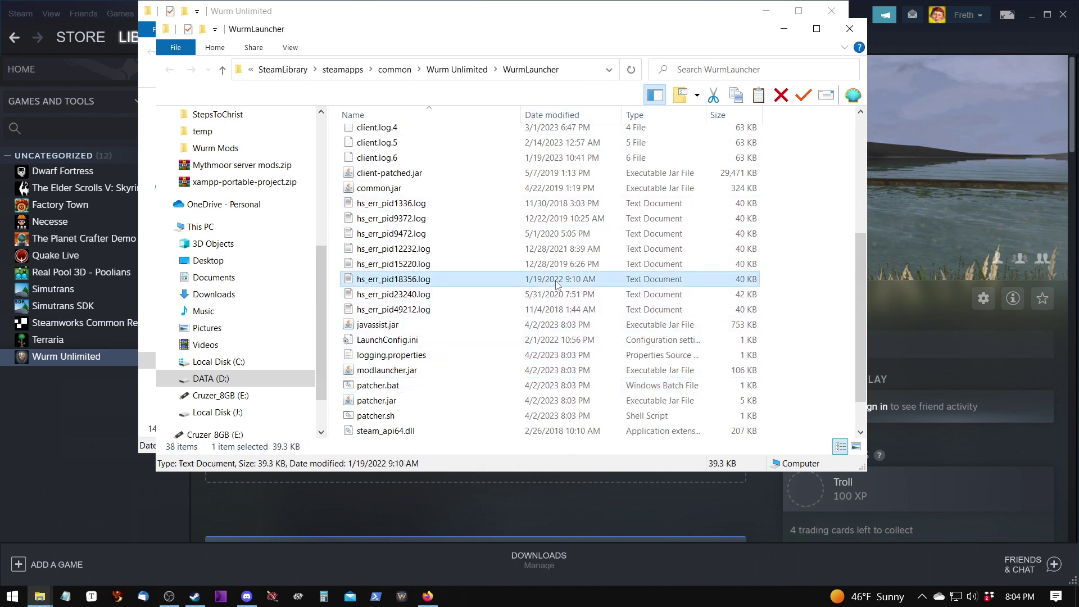
{"action": "left_click", "coordinate": [584, 310]}
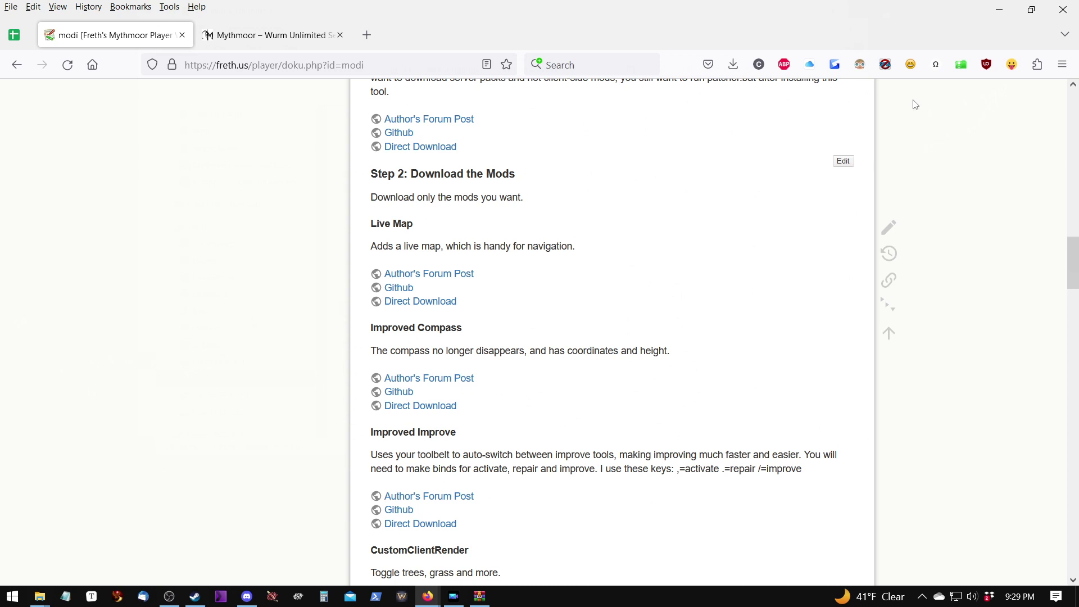
- Open livemap-1.8.zip from Firefox's download history and examine the contents of its mods folder
{"action": "left_click", "coordinate": [732, 65]}
{"action": "left_click", "coordinate": [529, 131]}
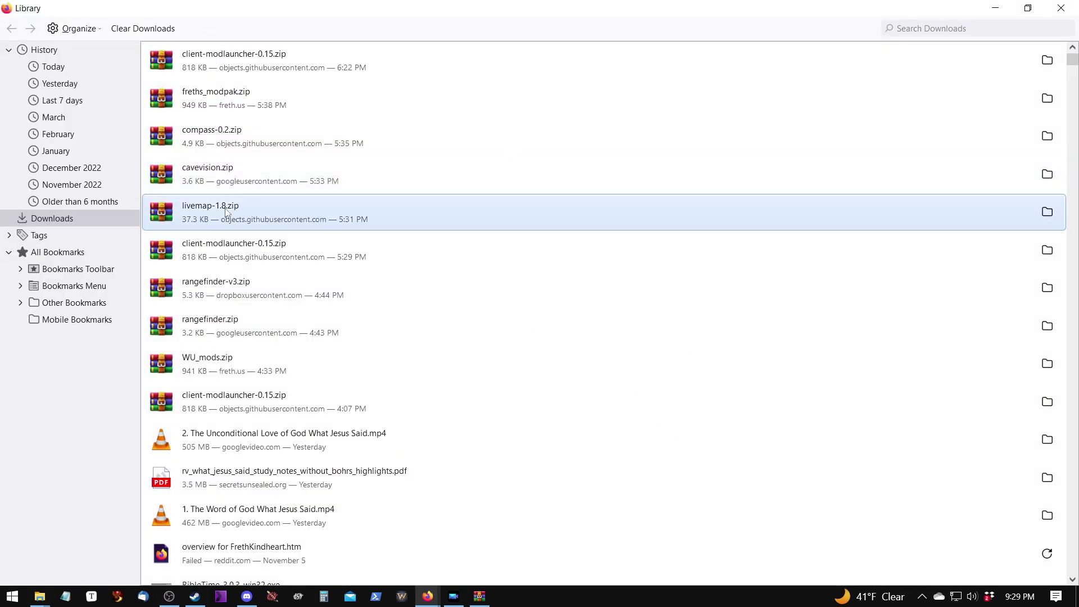
{"action": "double_click", "coordinate": [226, 212]}
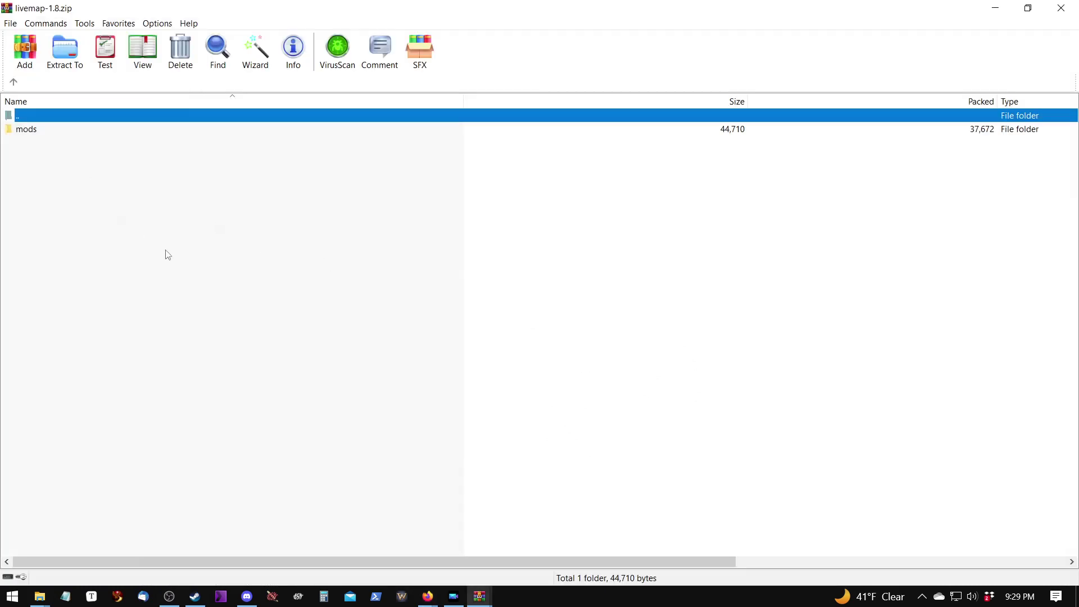
{"action": "left_click", "coordinate": [35, 132]}
{"action": "double_click", "coordinate": [35, 132]}
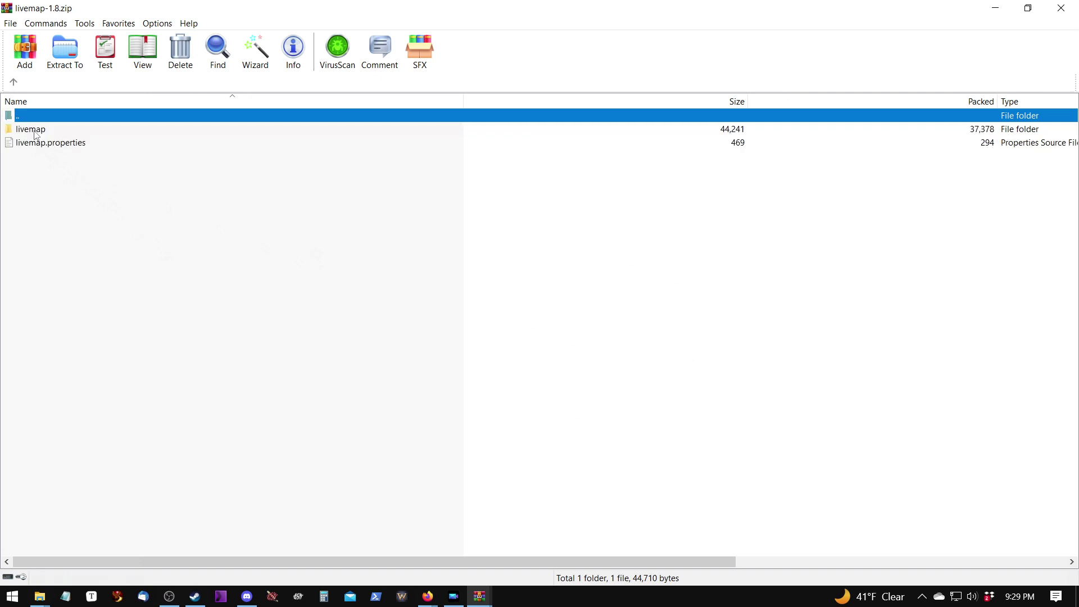
{"action": "left_click", "coordinate": [27, 130]}
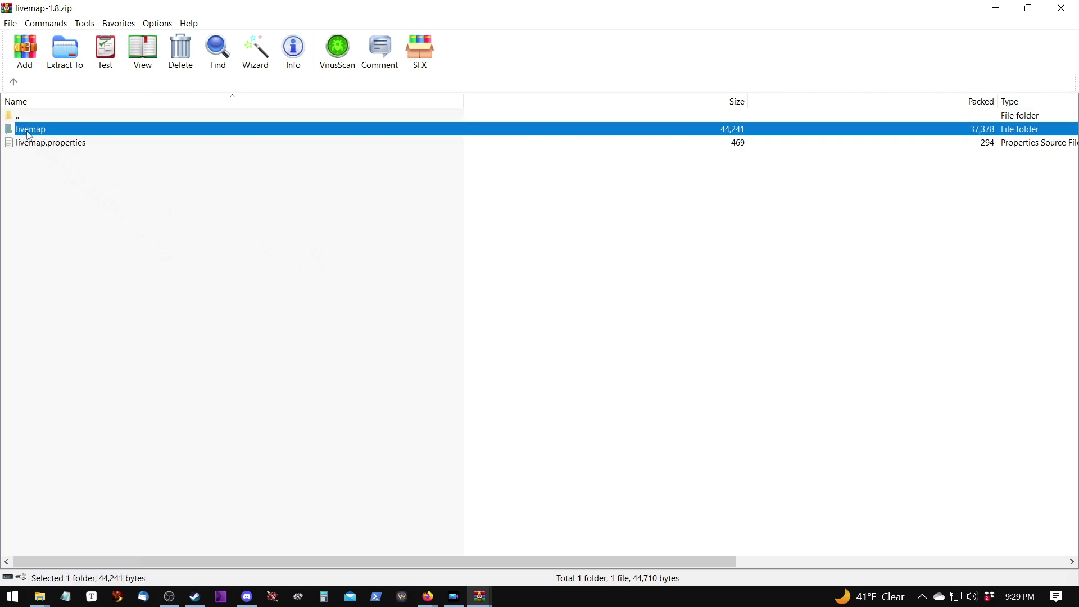
{"action": "left_click", "coordinate": [39, 145]}
{"action": "double_click", "coordinate": [26, 117]}
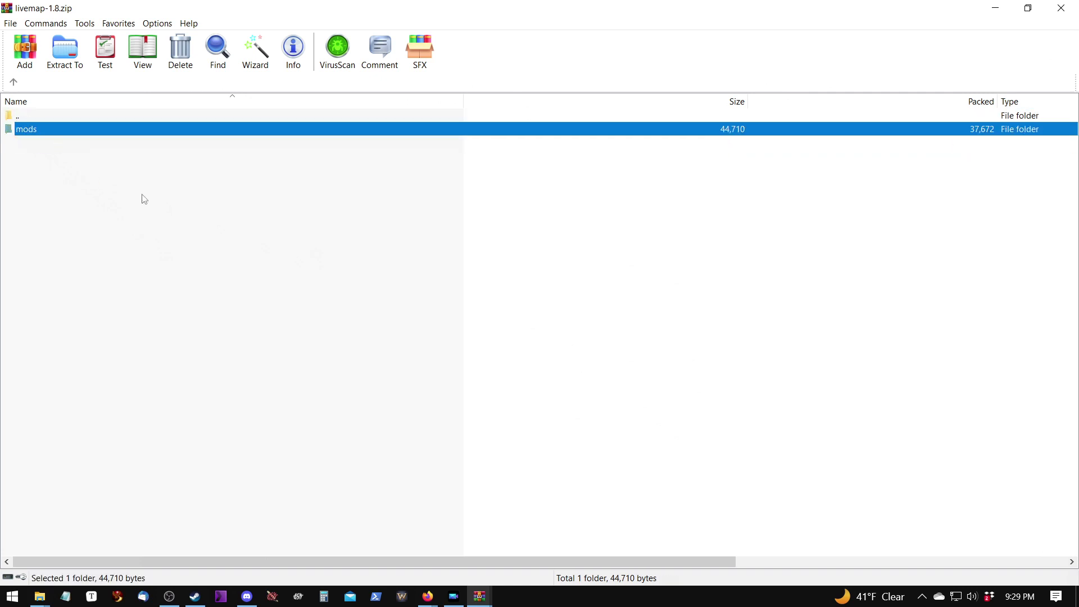
{"action": "left_click", "coordinate": [589, 280]}
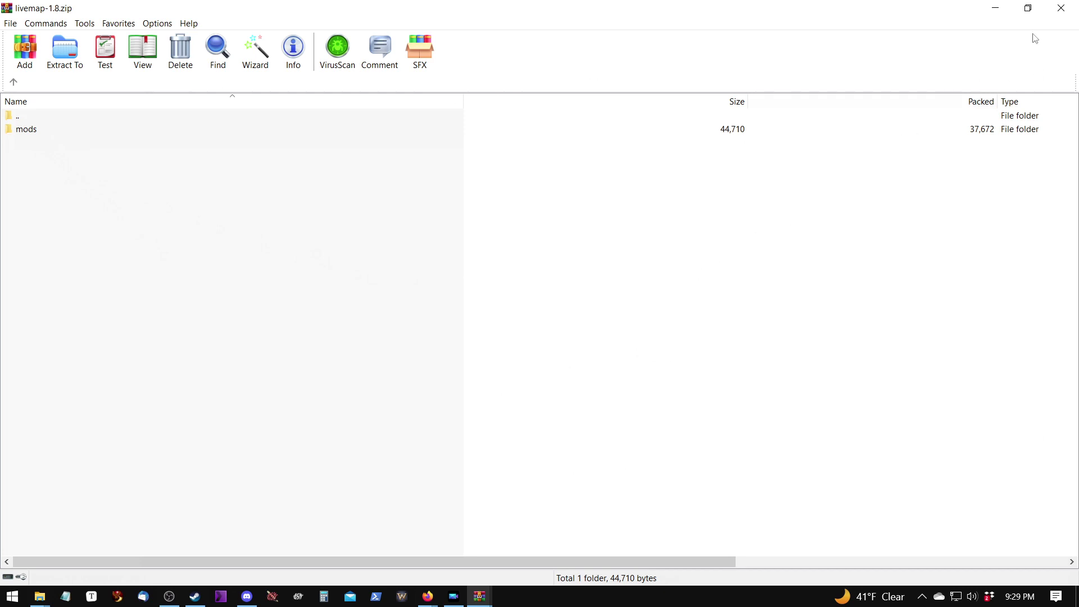
- Switch to the WurmLauncher folder in File Explorer, examine its mods folder, and return to WurmLauncher
{"action": "mouse_move", "coordinate": [40, 596]}
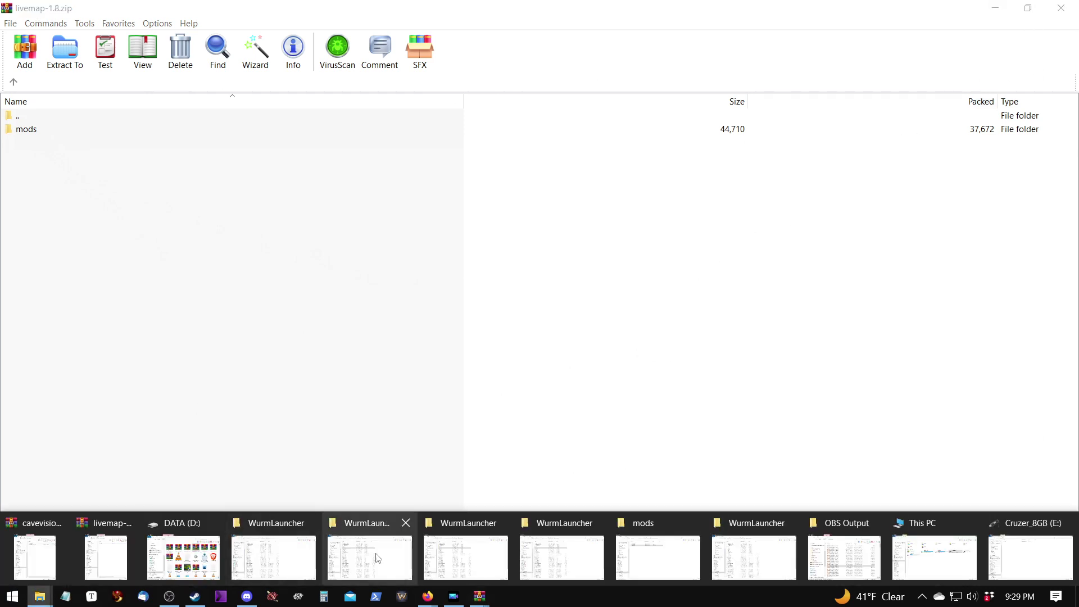
{"action": "left_click", "coordinate": [358, 531]}
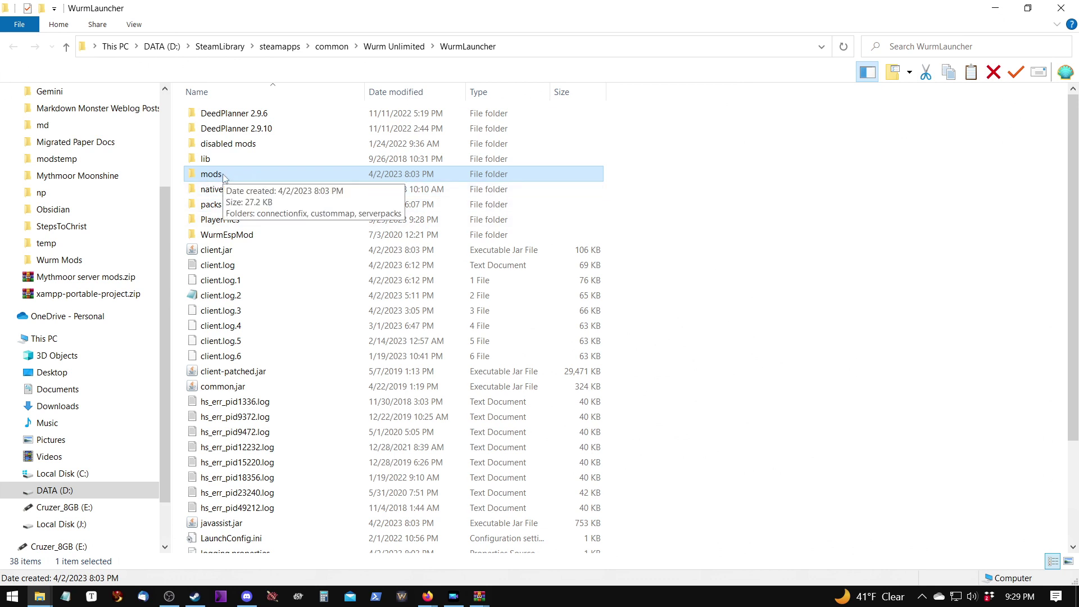
{"action": "left_click", "coordinate": [774, 346]}
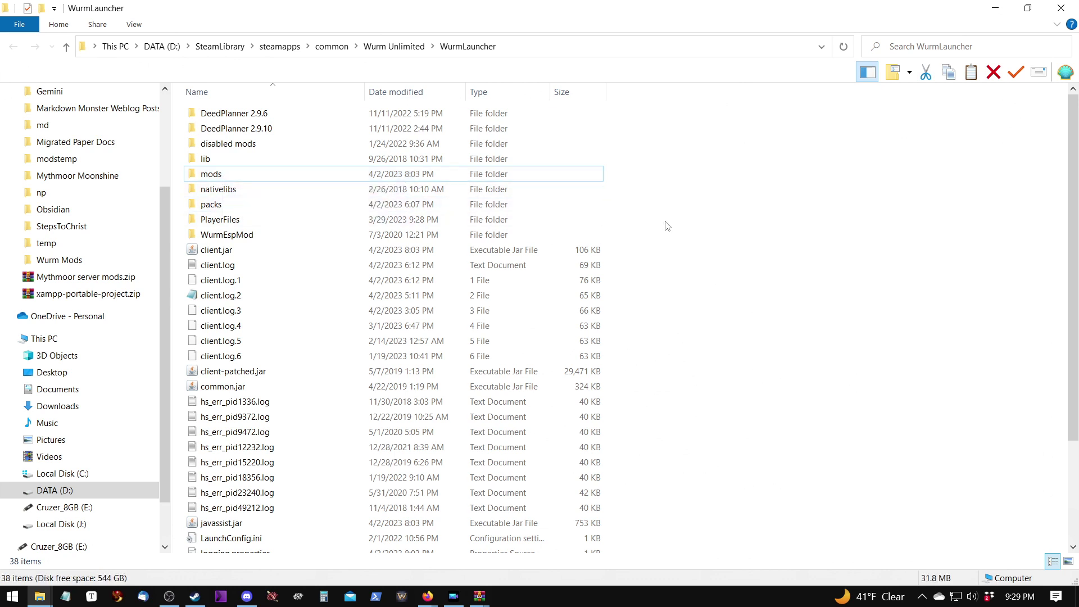
{"action": "double_click", "coordinate": [246, 179]}
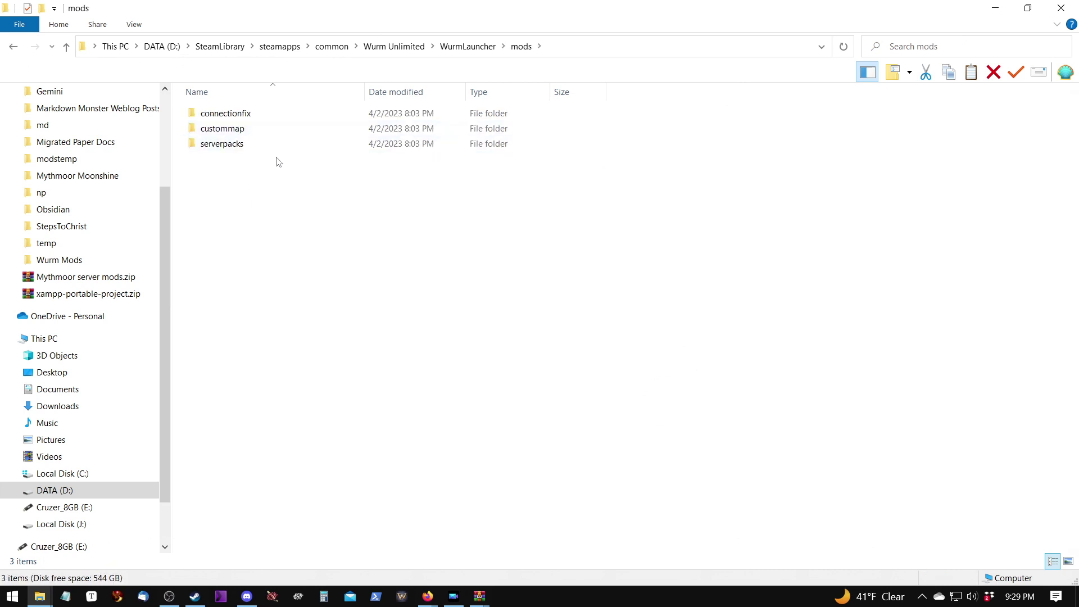
{"action": "left_click", "coordinate": [65, 46]}
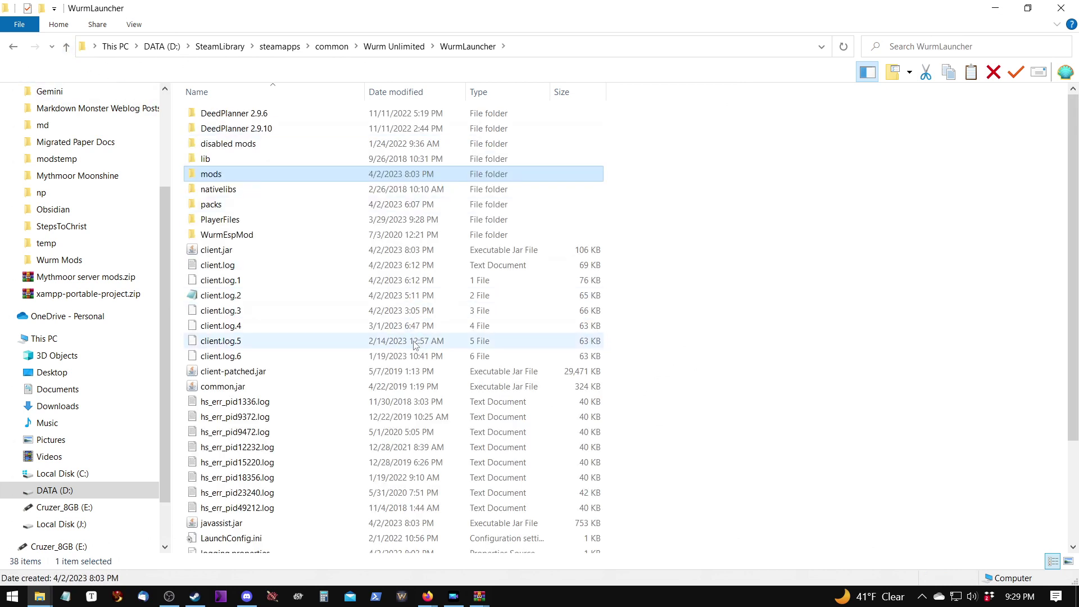
{"action": "left_click", "coordinate": [720, 344]}
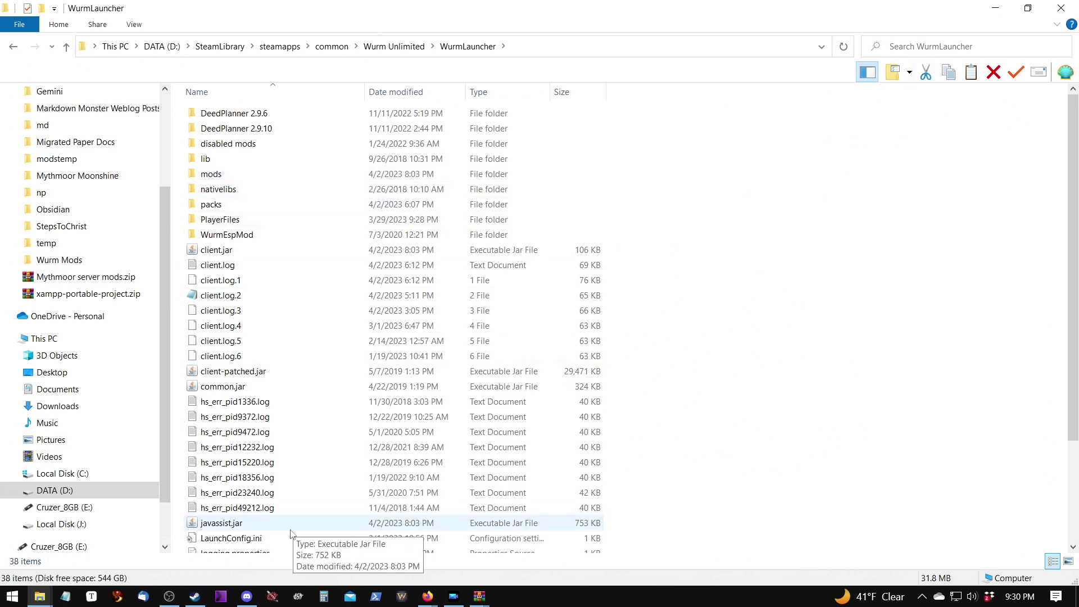
- Extract livemap-1.8.zip to D:\SteamLibrary\steamapps\common\Wurm Unlimited\WurmLauncher and close the archive
{"action": "left_click", "coordinate": [479, 596]}
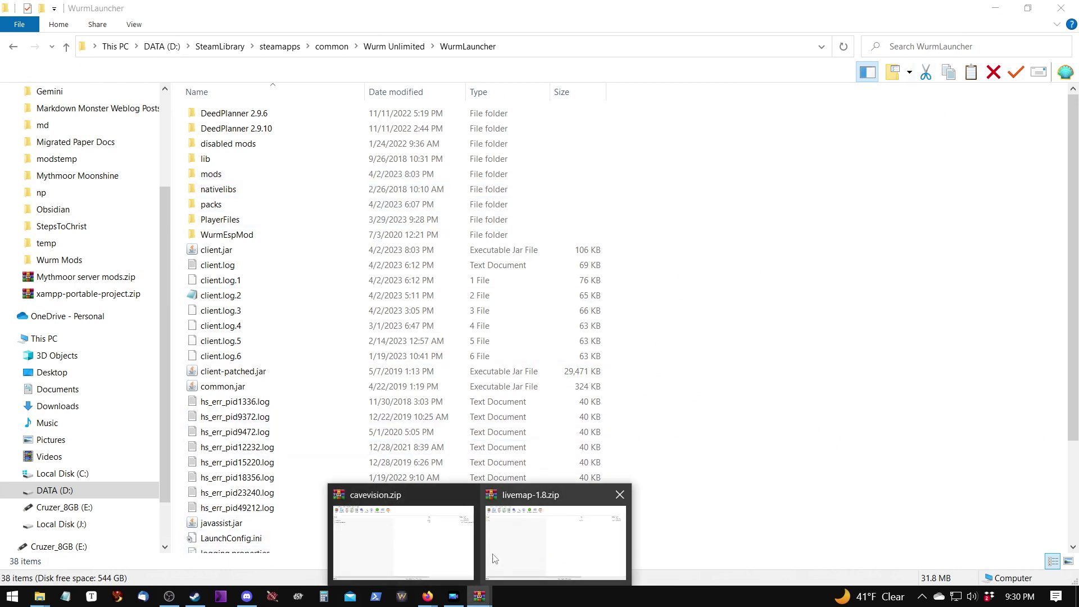
{"action": "left_click", "coordinate": [574, 517]}
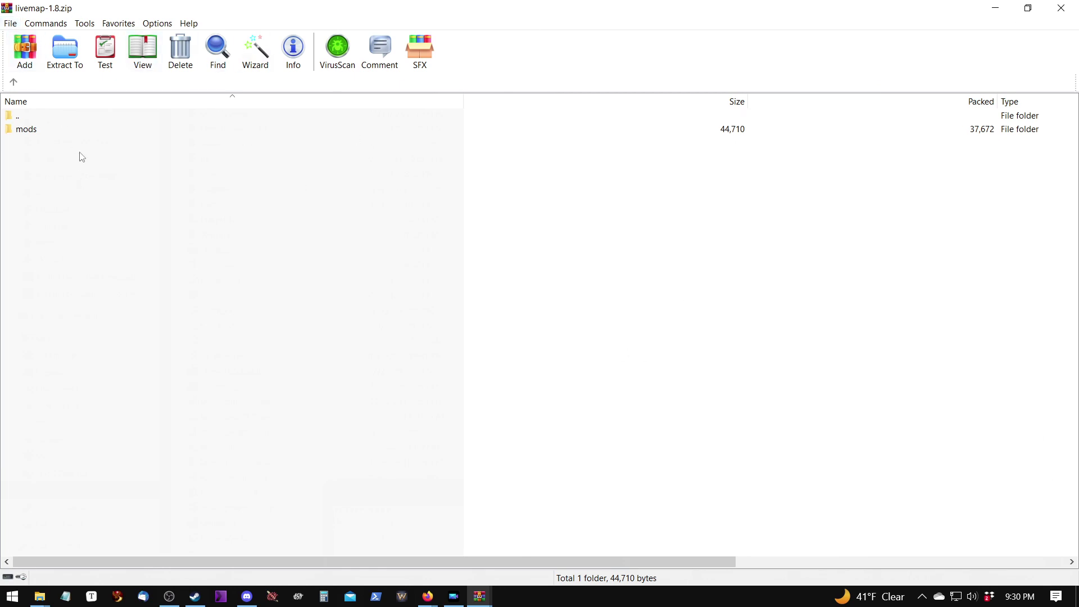
{"action": "left_click", "coordinate": [65, 50]}
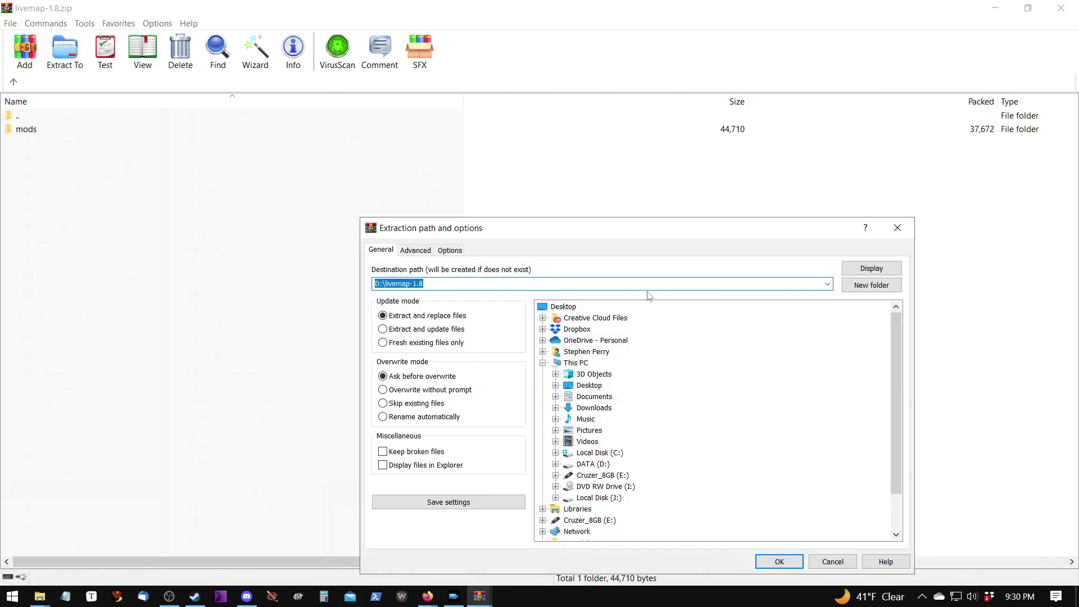
{"action": "left_click", "coordinate": [827, 284]}
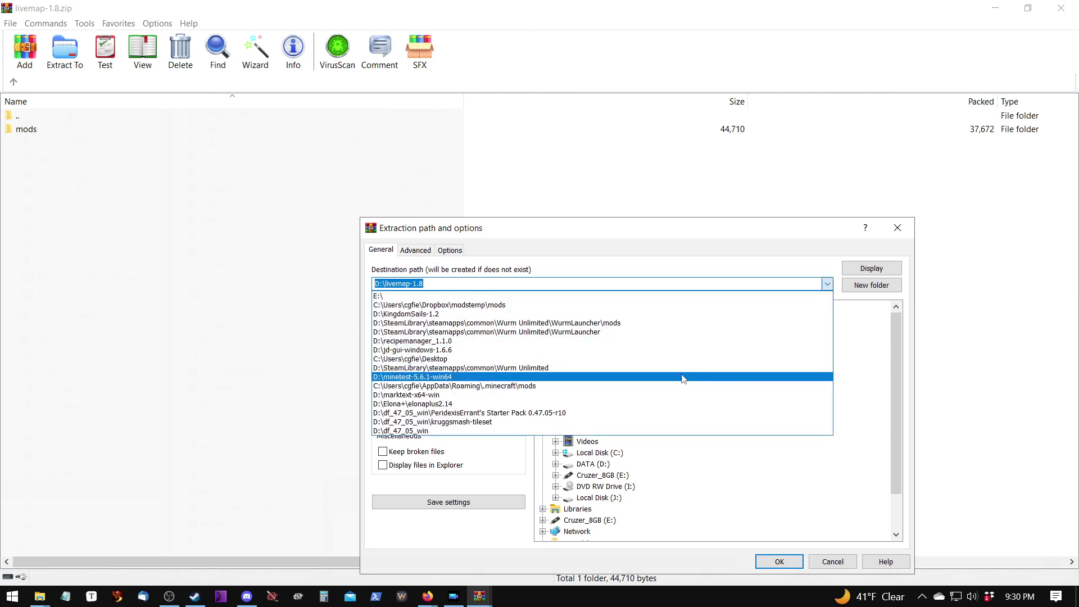
{"action": "left_click", "coordinate": [610, 332]}
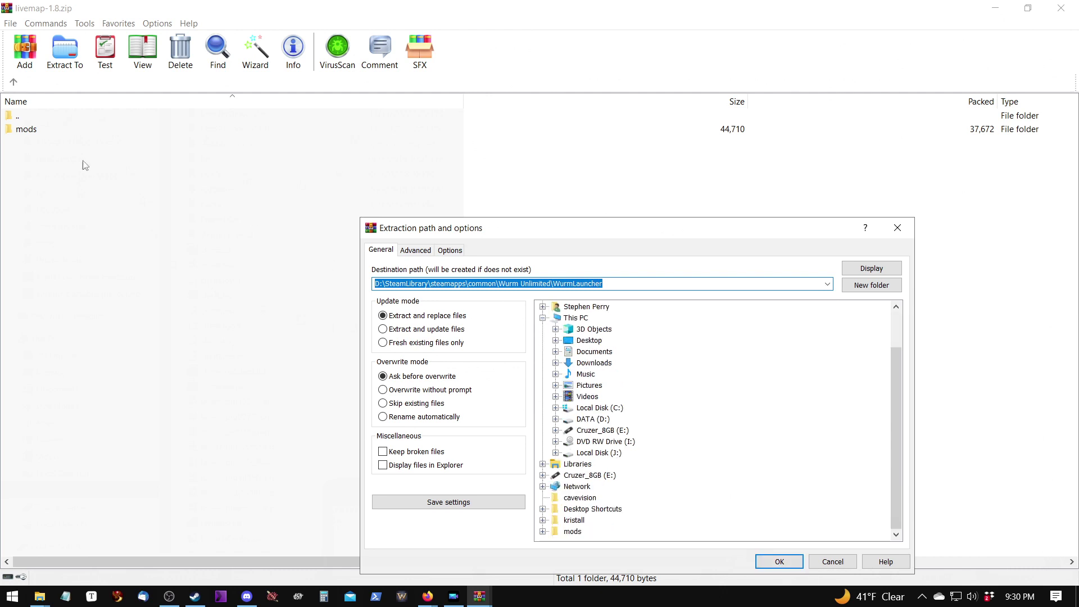
{"action": "left_click", "coordinate": [771, 562]}
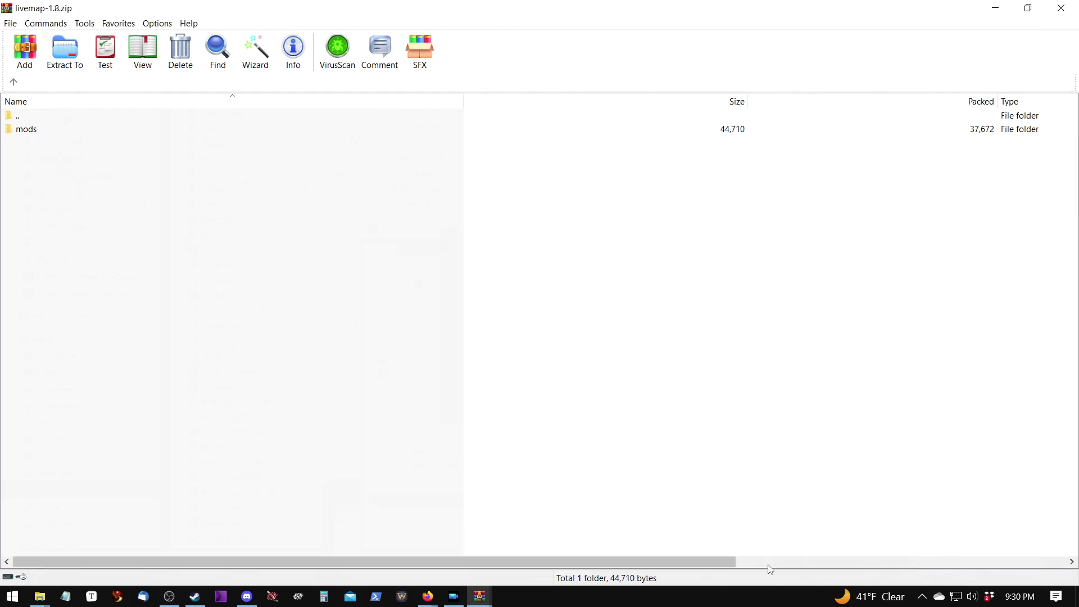
{"action": "left_click", "coordinate": [1060, 8]}
- Extract the cavevision.zip archive to D:\SteamLibrary\steamapps\common\Wurm Unlimited\WurmLauncher
{"action": "left_click", "coordinate": [479, 595]}
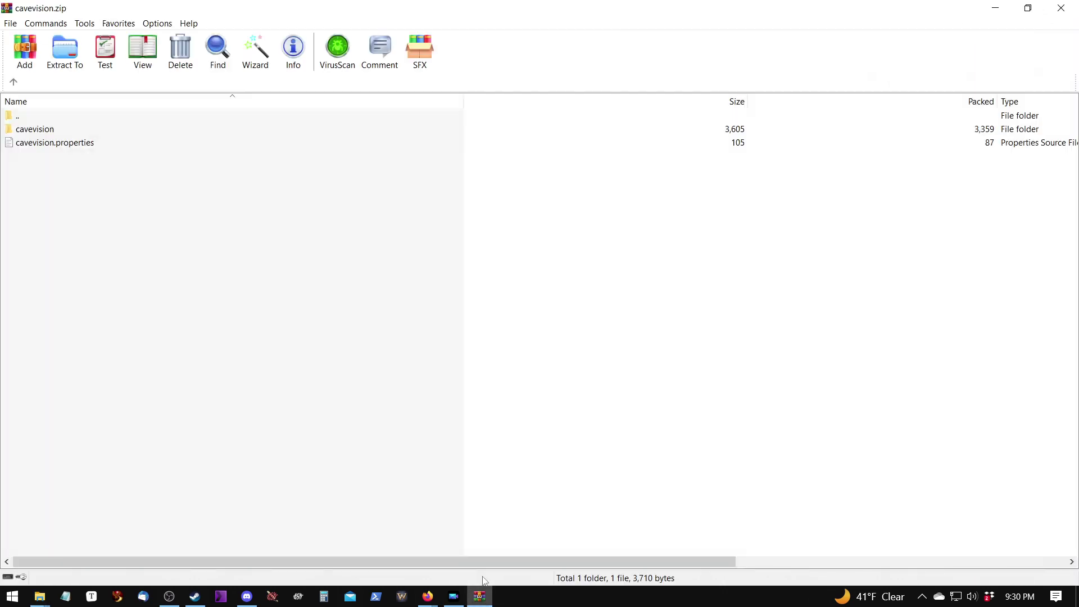
{"action": "left_click", "coordinate": [64, 50]}
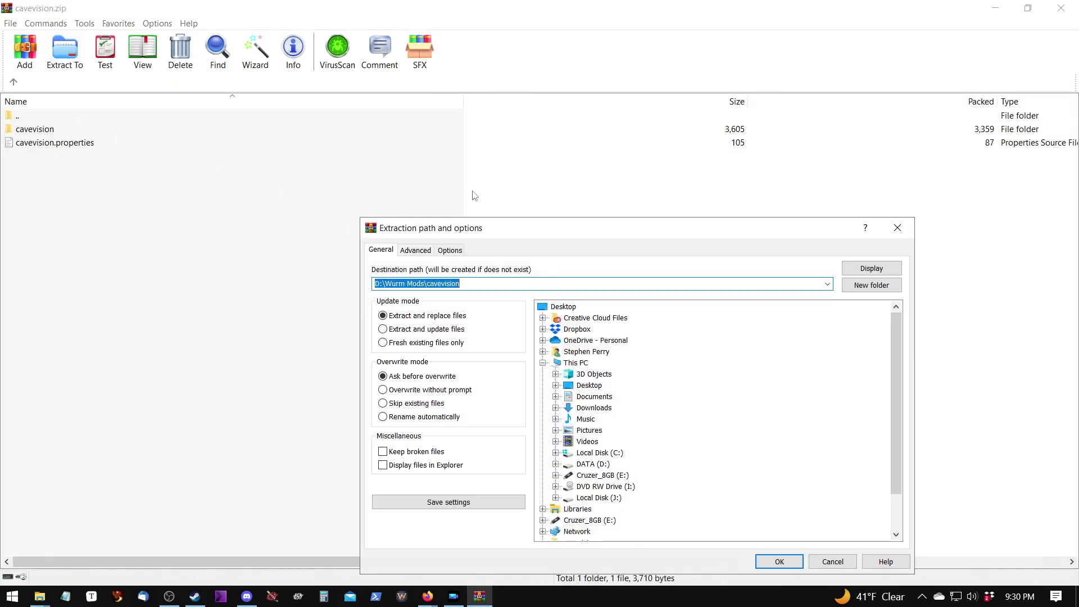
{"action": "left_click", "coordinate": [827, 283]}
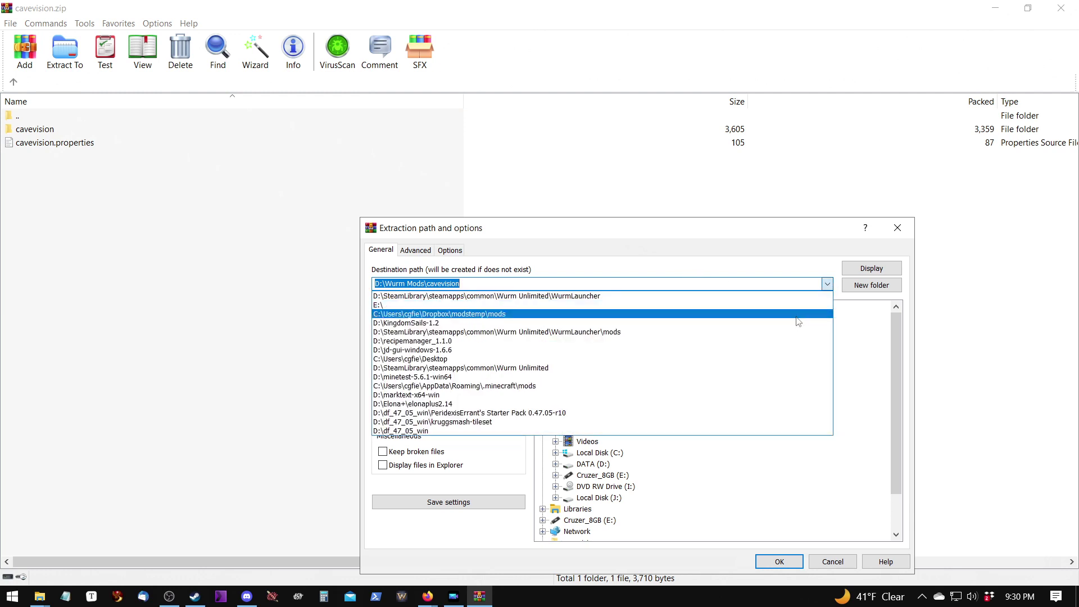
{"action": "left_click", "coordinate": [785, 296]}
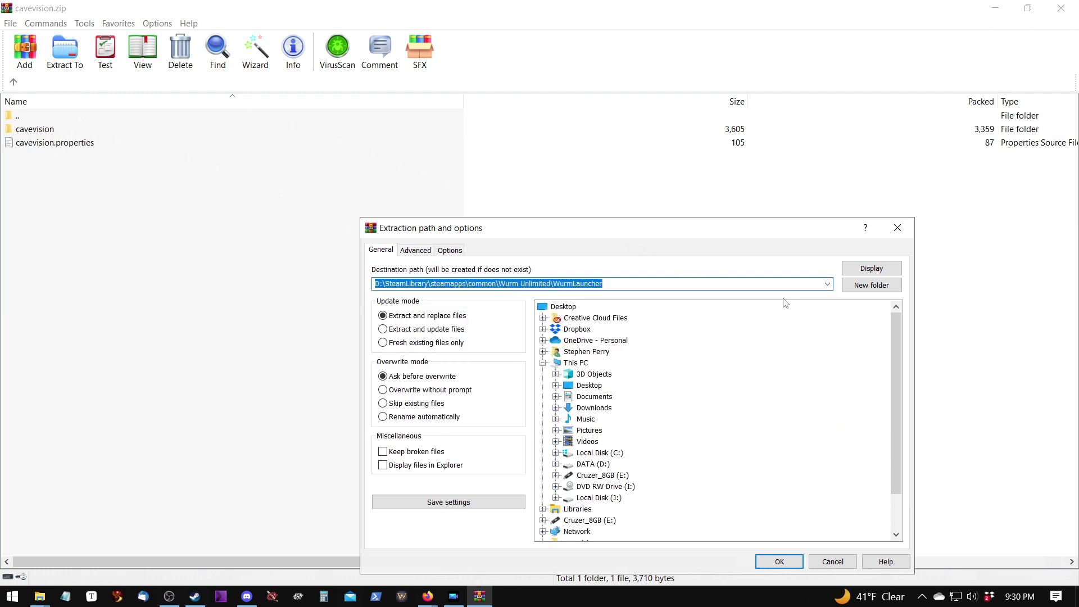
{"action": "left_click", "coordinate": [781, 561]}
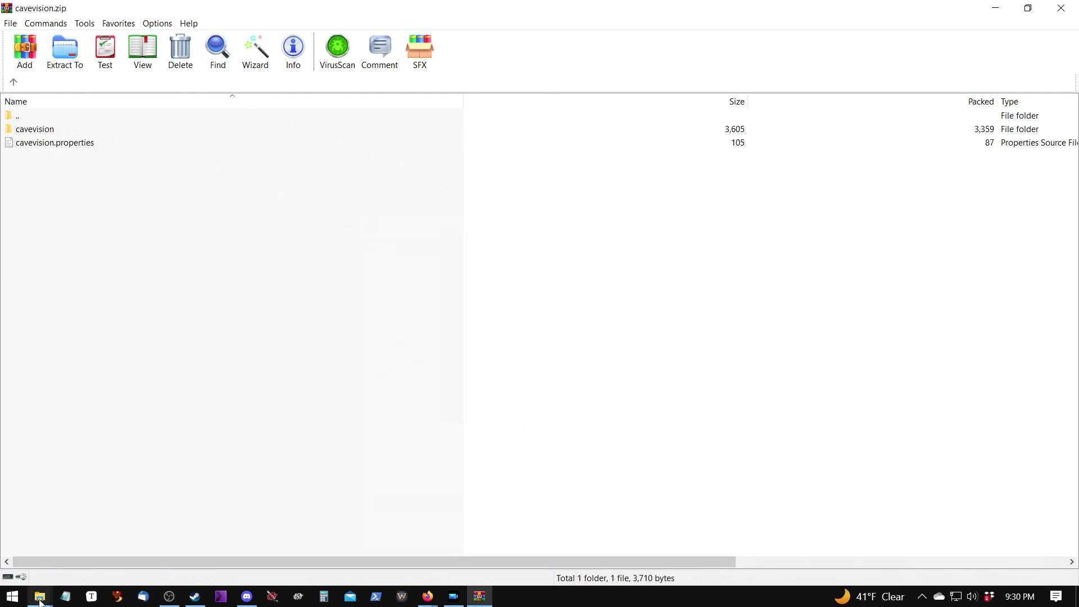
- Switch to the WurmLauncher folder and check where the extracted files landed, including inside its mods folder
{"action": "mouse_move", "coordinate": [41, 601]}
{"action": "left_click", "coordinate": [541, 528]}
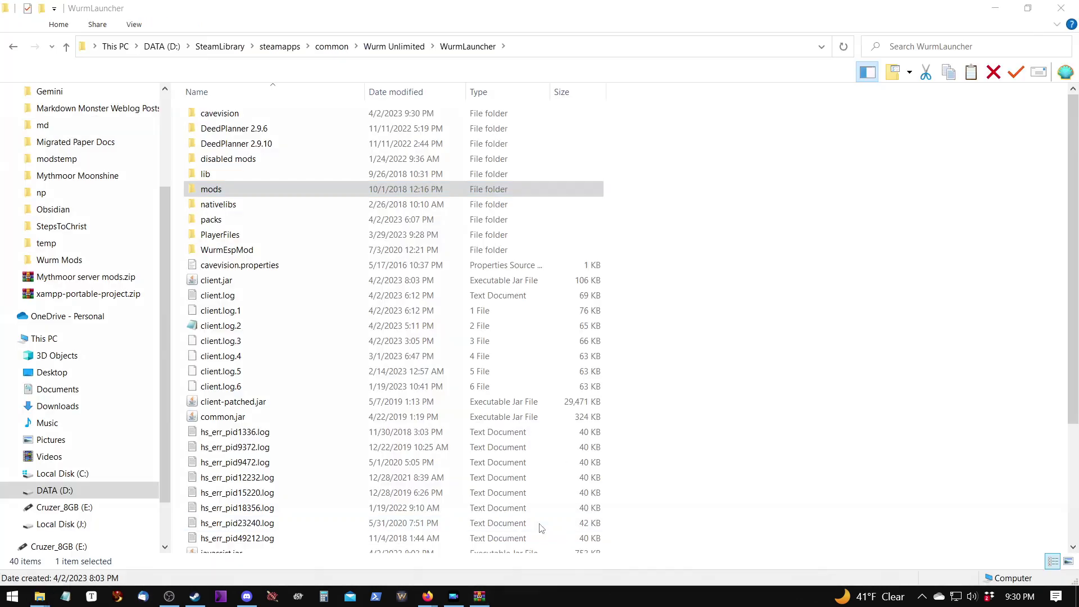
{"action": "left_click", "coordinate": [793, 273]}
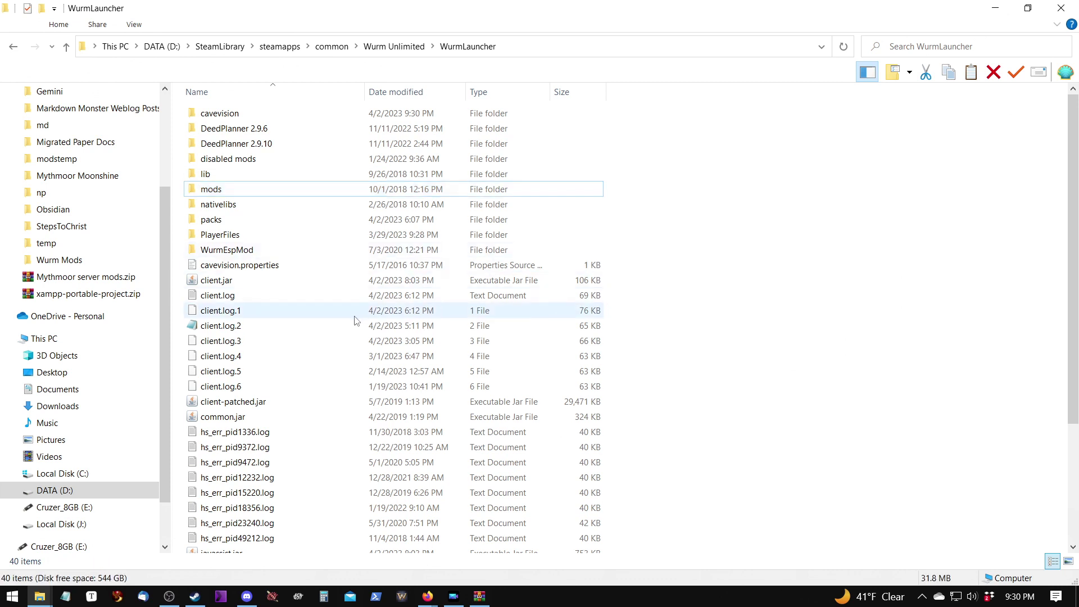
{"action": "double_click", "coordinate": [272, 193]}
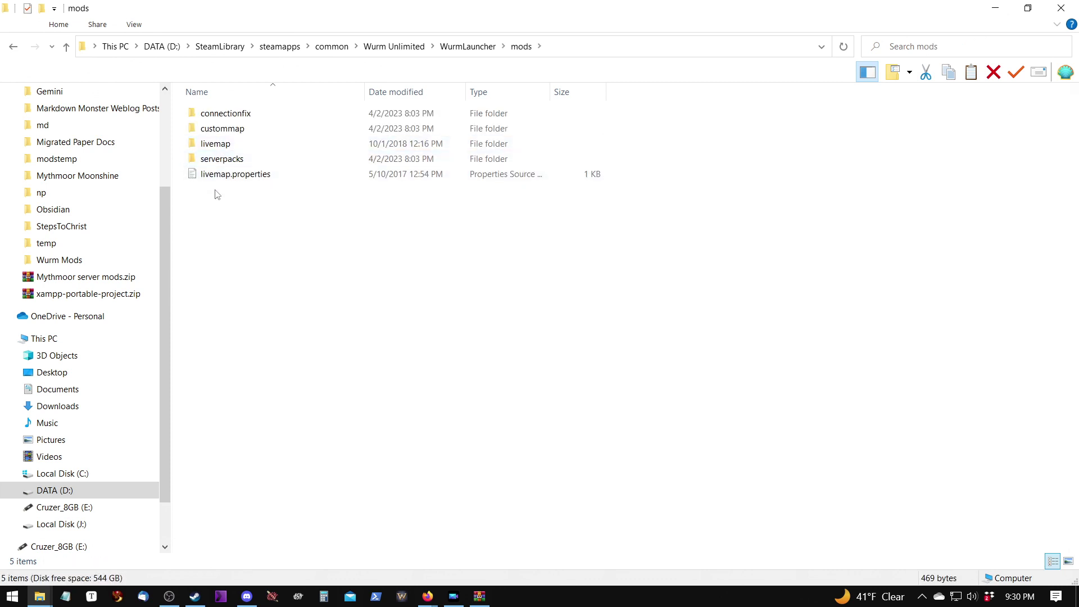
{"action": "left_click", "coordinate": [461, 48]}
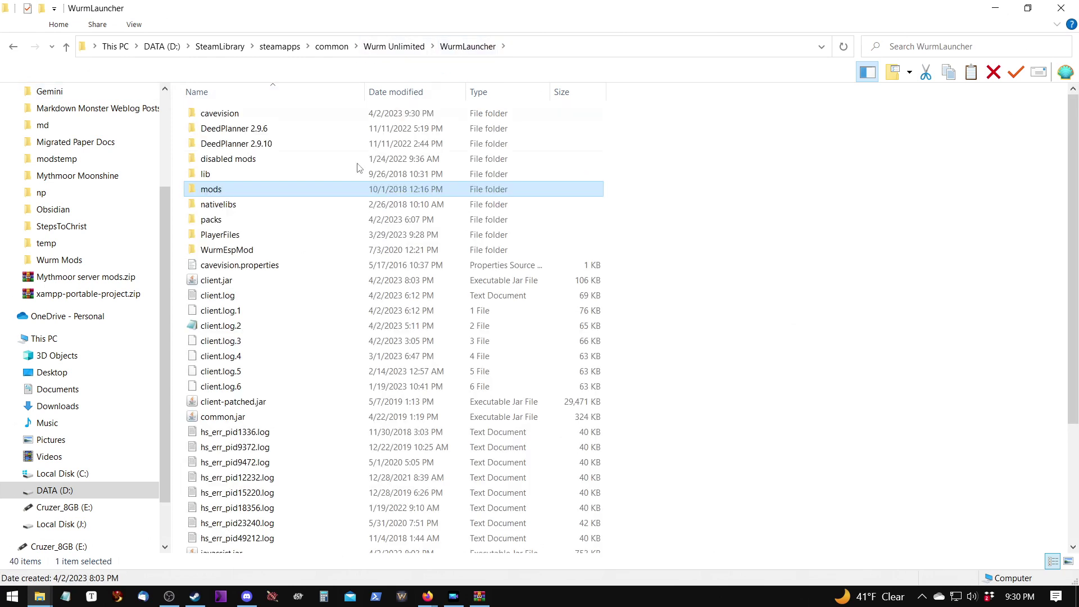
- Move the cavevision folder and cavevision.properties from WurmLauncher into its mods folder, and recheck both folders
{"action": "left_click", "coordinate": [241, 116]}
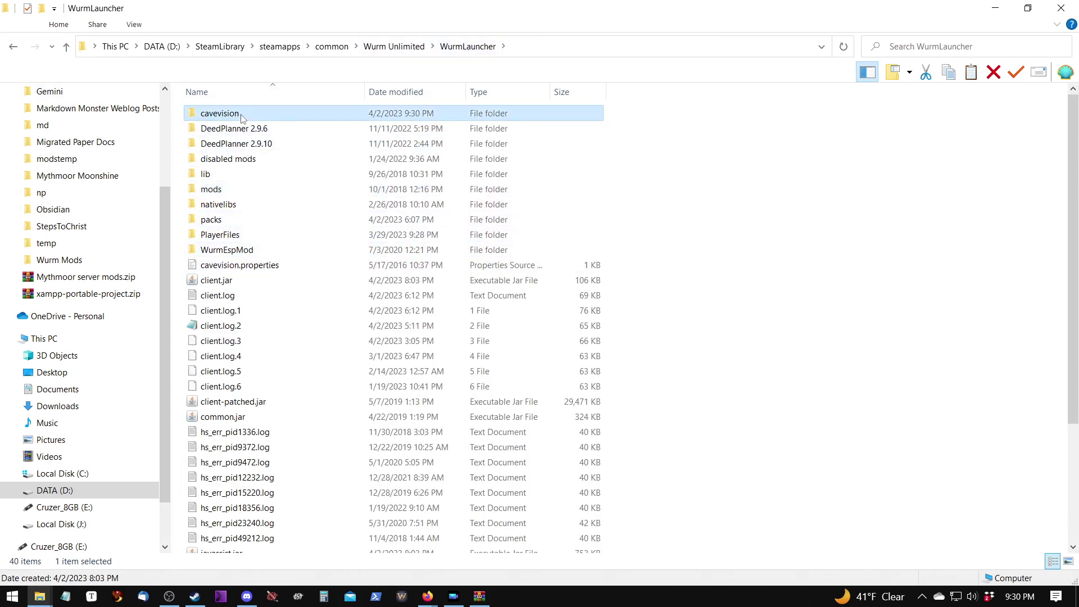
{"action": "left_click", "coordinate": [240, 266], "text": "ctrl"}
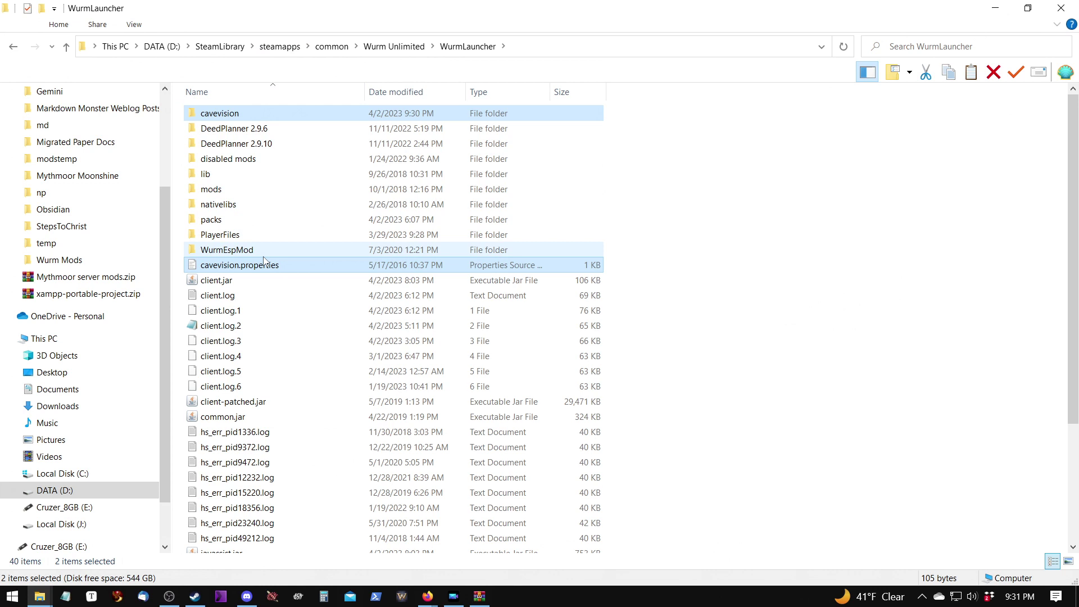
{"action": "double_click", "coordinate": [224, 189]}
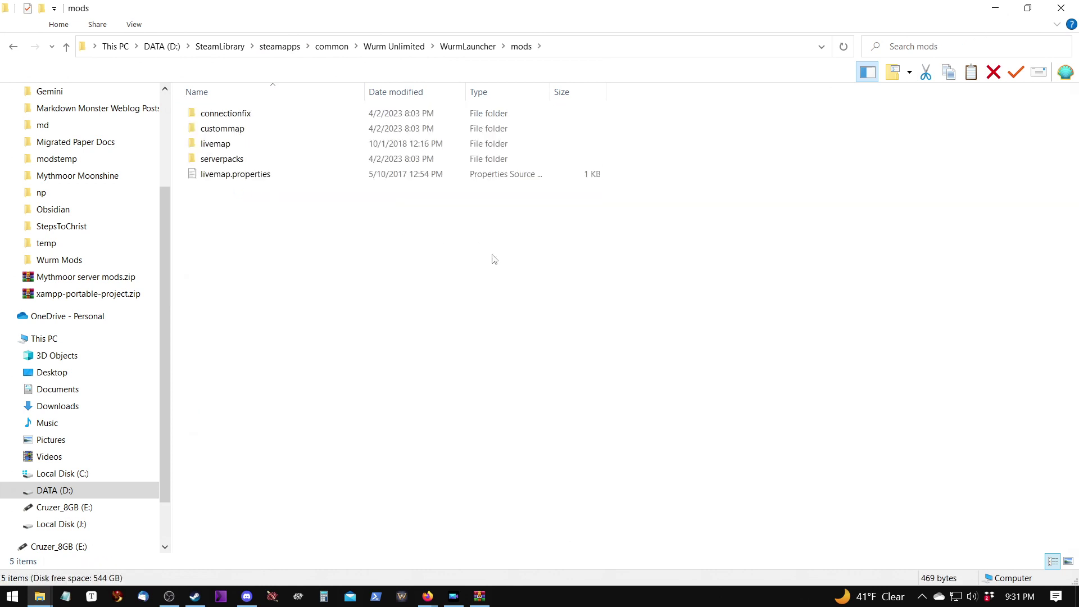
{"action": "key", "text": "ctrl+v"}
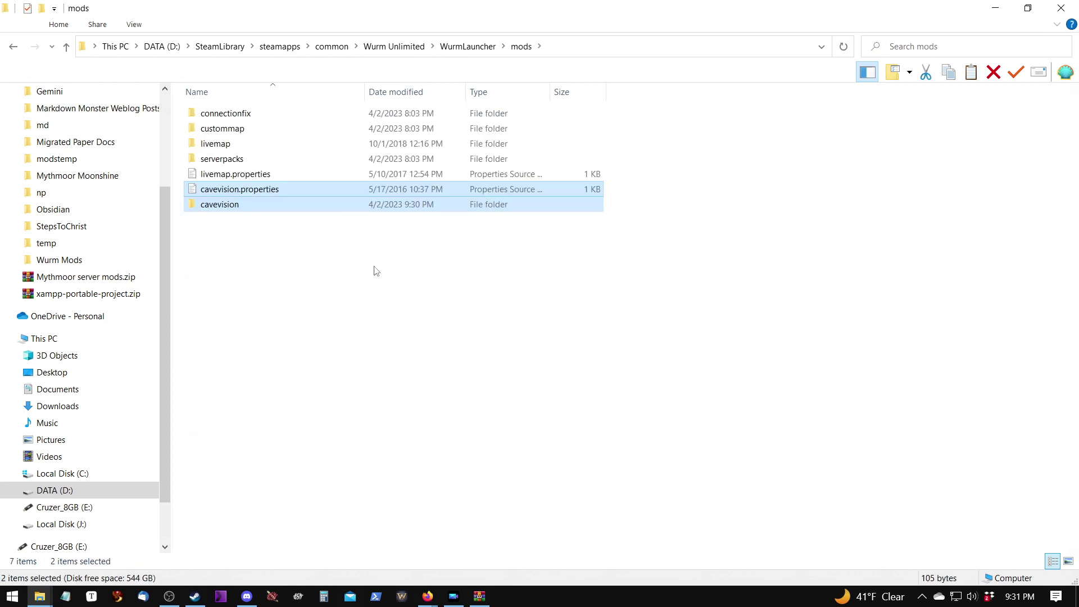
{"action": "left_click", "coordinate": [349, 295]}
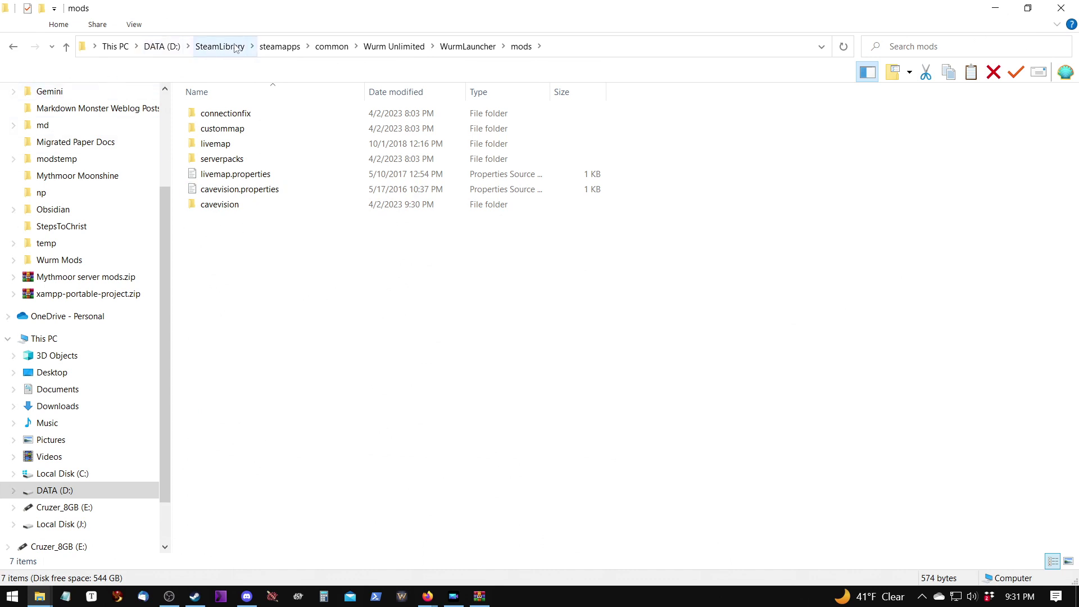
{"action": "left_click", "coordinate": [472, 47]}
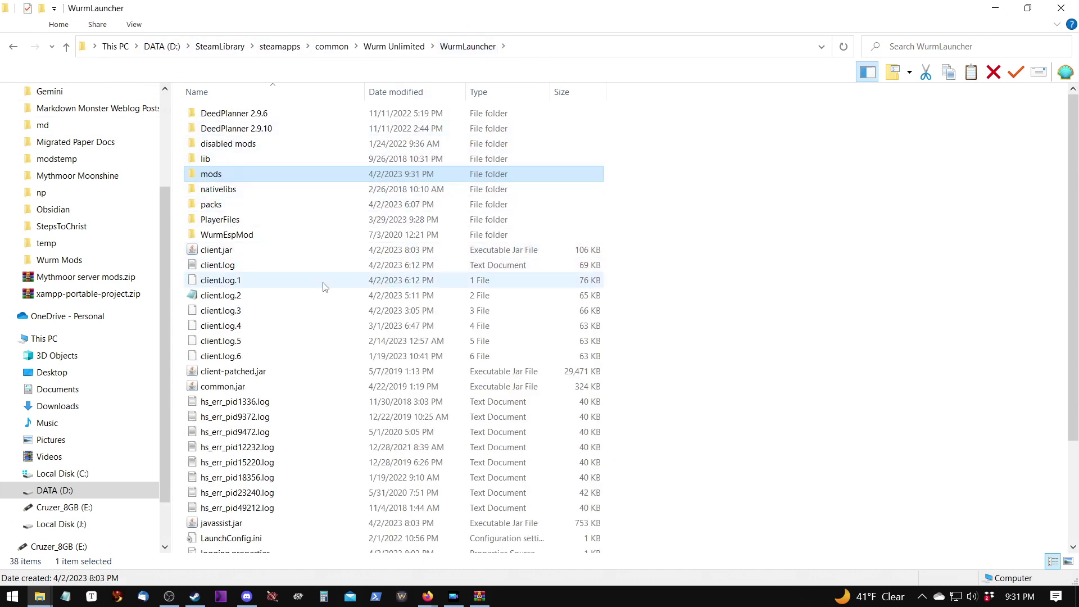
{"action": "double_click", "coordinate": [223, 175]}
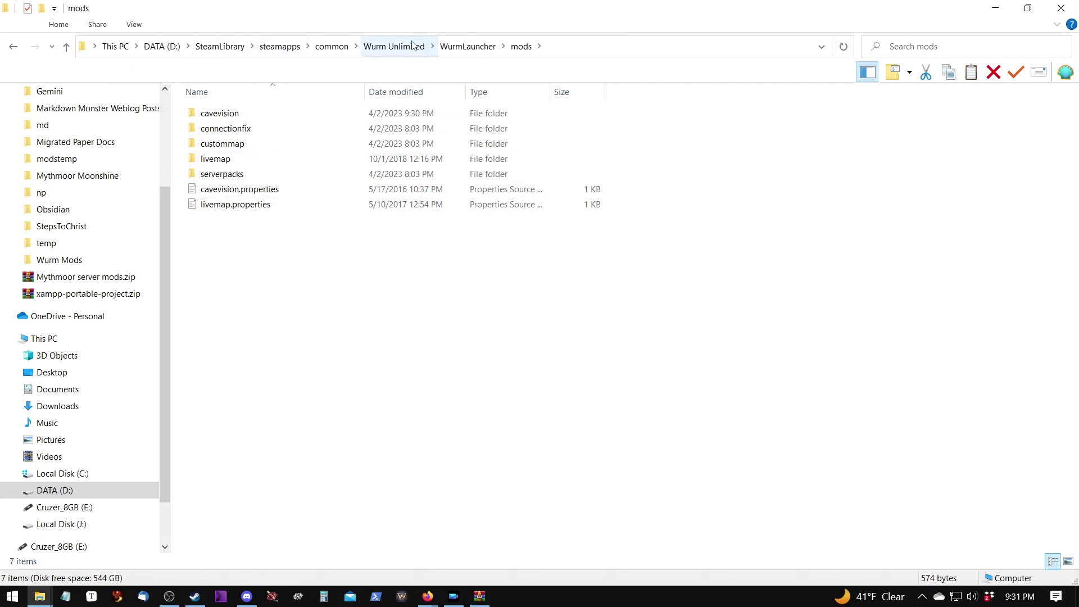
- Run patcher.bat from the WurmLauncher folder again and dismiss its console window
{"action": "left_click", "coordinate": [467, 46]}
{"action": "scroll", "coordinate": [271, 477], "scroll_direction": "down", "scroll_amount": 3}
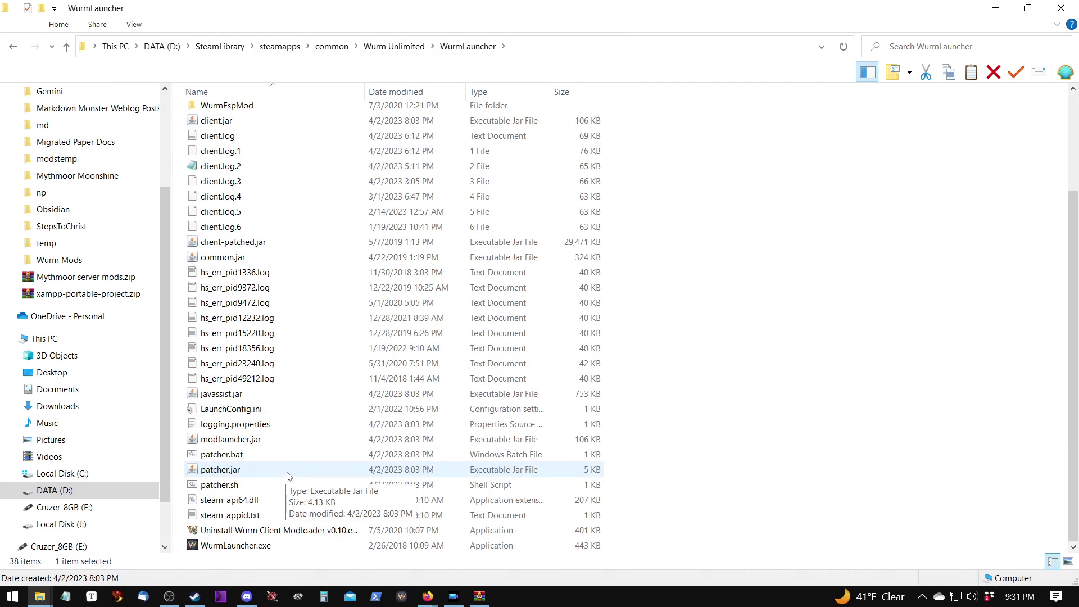
{"action": "double_click", "coordinate": [259, 455]}
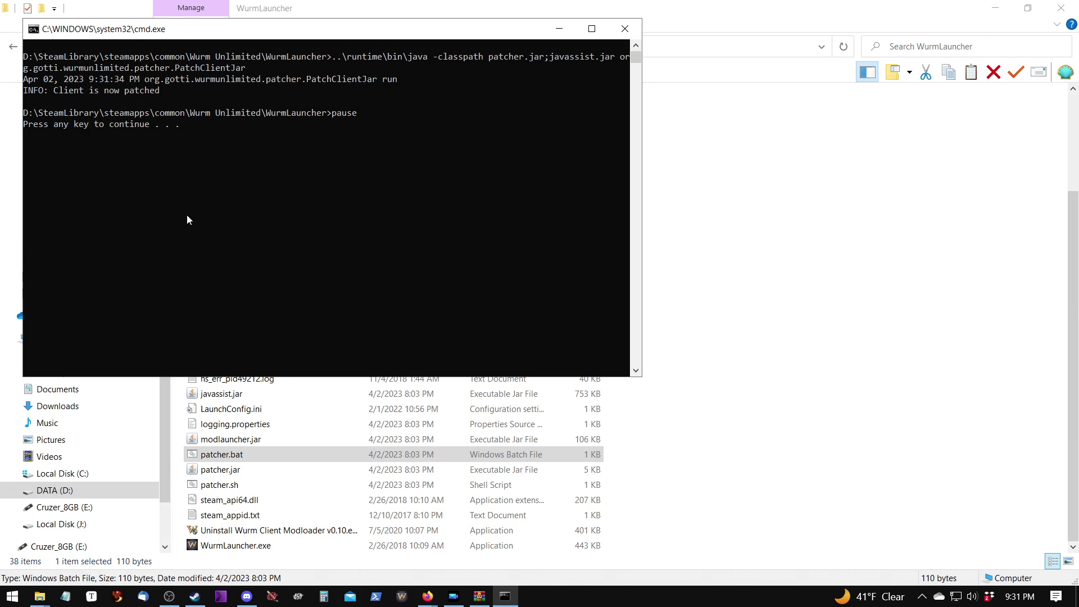
{"action": "key", "text": "space"}
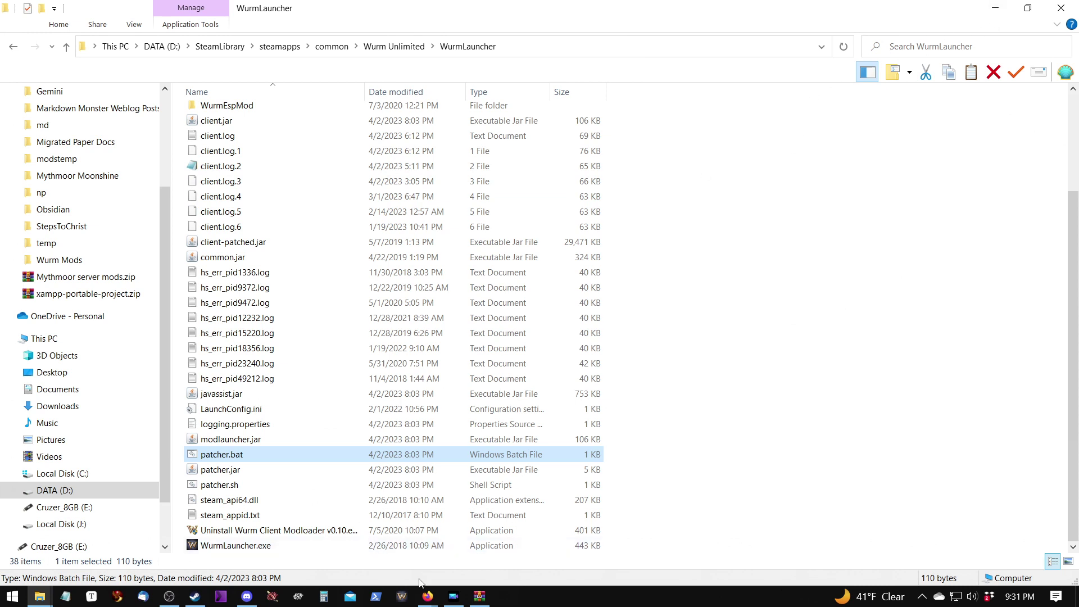
- Launch Wurm Unlimited, filter the server list by "myth", and connect to the Mythmoor server
{"action": "left_click", "coordinate": [400, 597]}
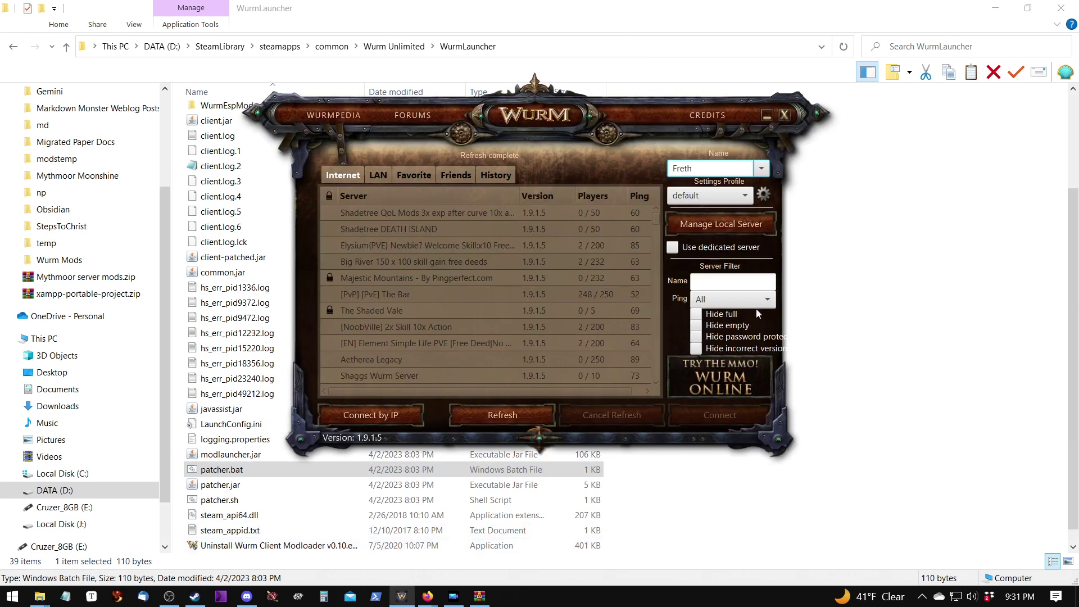
{"action": "left_click", "coordinate": [741, 288]}
{"action": "type", "text": "myth"}
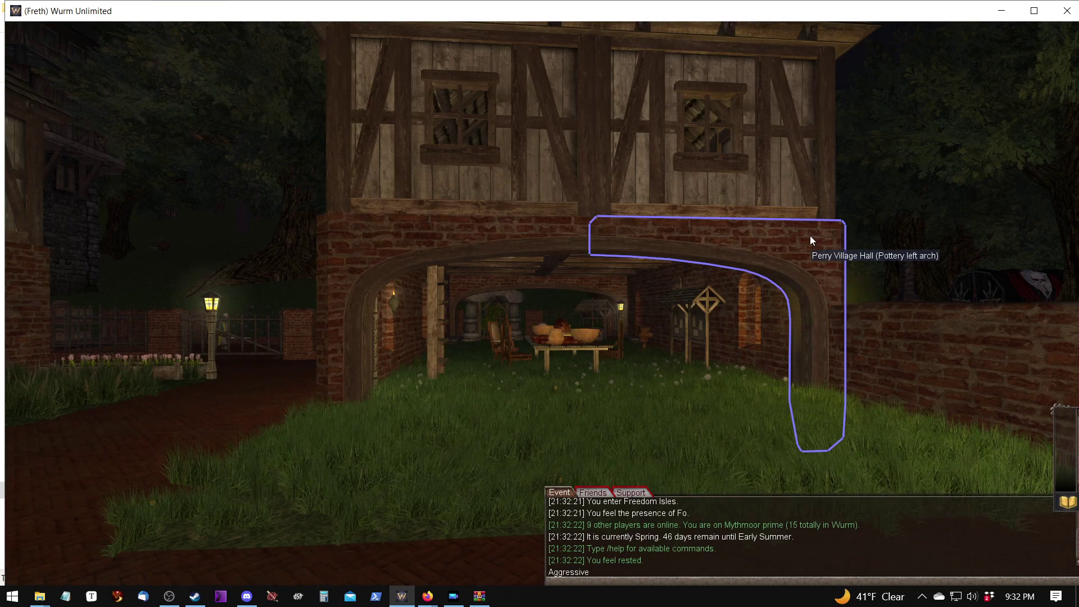
- Maximize the game window and walk the character forward to try out the Live map in game
{"action": "left_click", "coordinate": [1033, 10]}
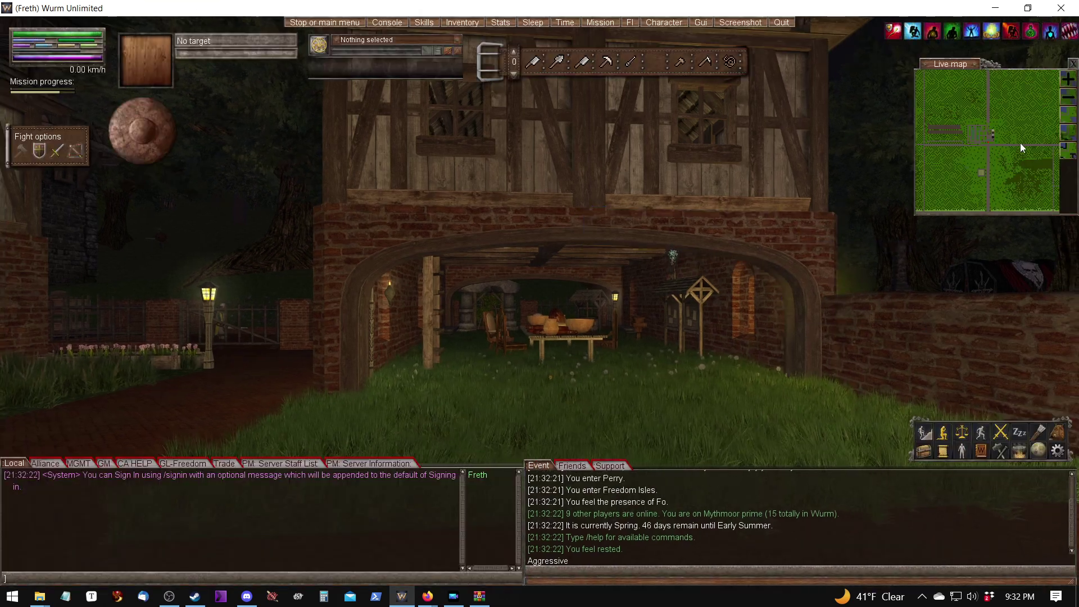
{"action": "key", "text": "w"}
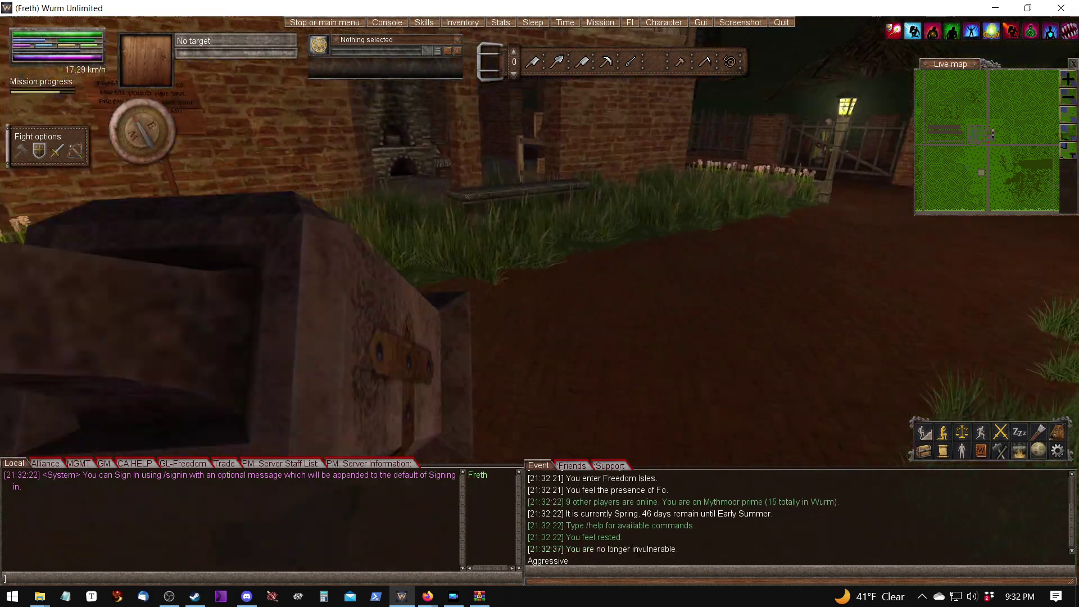
- Walk the character past the brick building and through the fence to the mine door, and go down into the mine entrance
{"action": "key", "text": "a"}
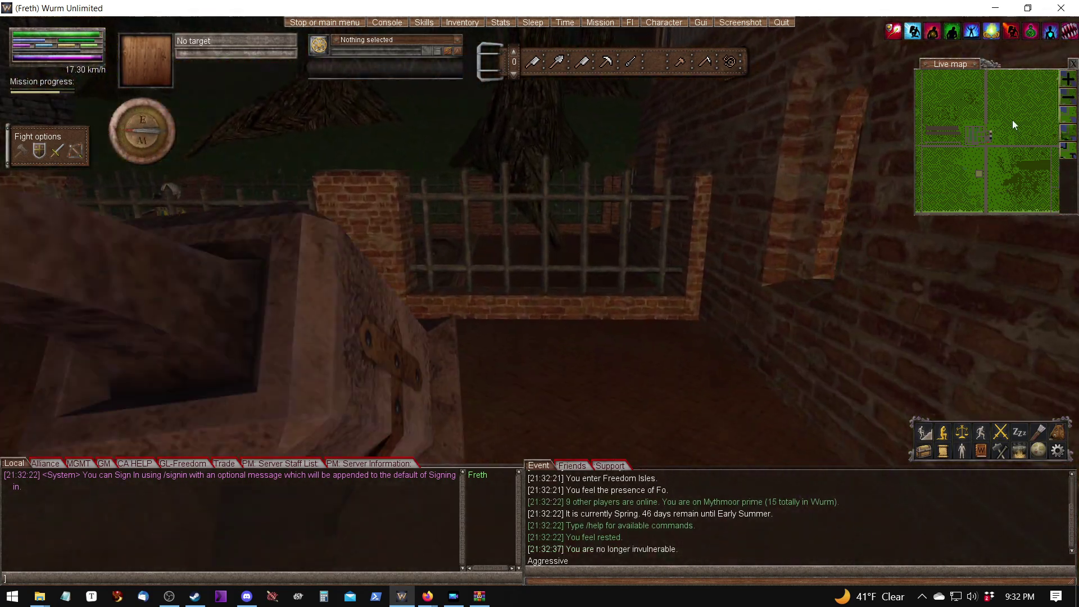
{"action": "key", "text": "w"}
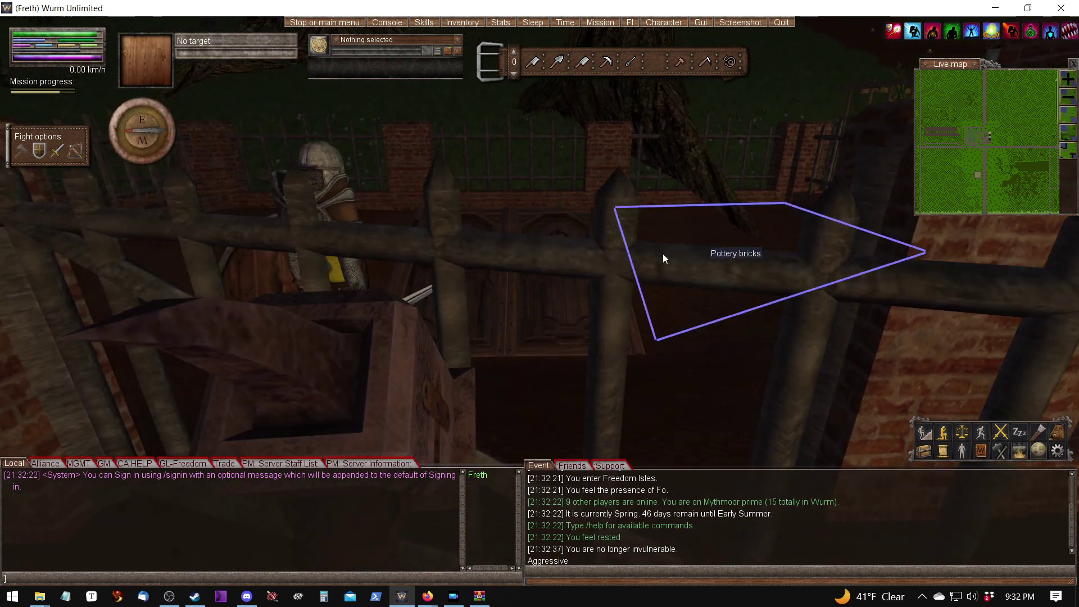
{"action": "scroll", "coordinate": [532, 278], "scroll_direction": "up", "scroll_amount": 5}
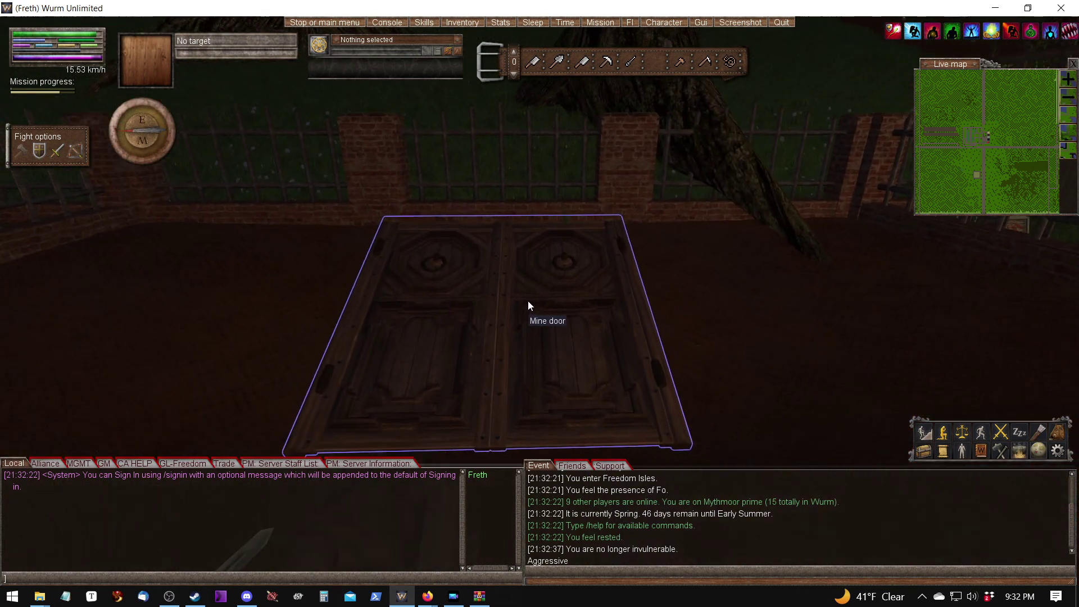
{"action": "key", "text": "s"}
{"action": "scroll", "coordinate": [528, 302], "scroll_direction": "down", "scroll_amount": 5}
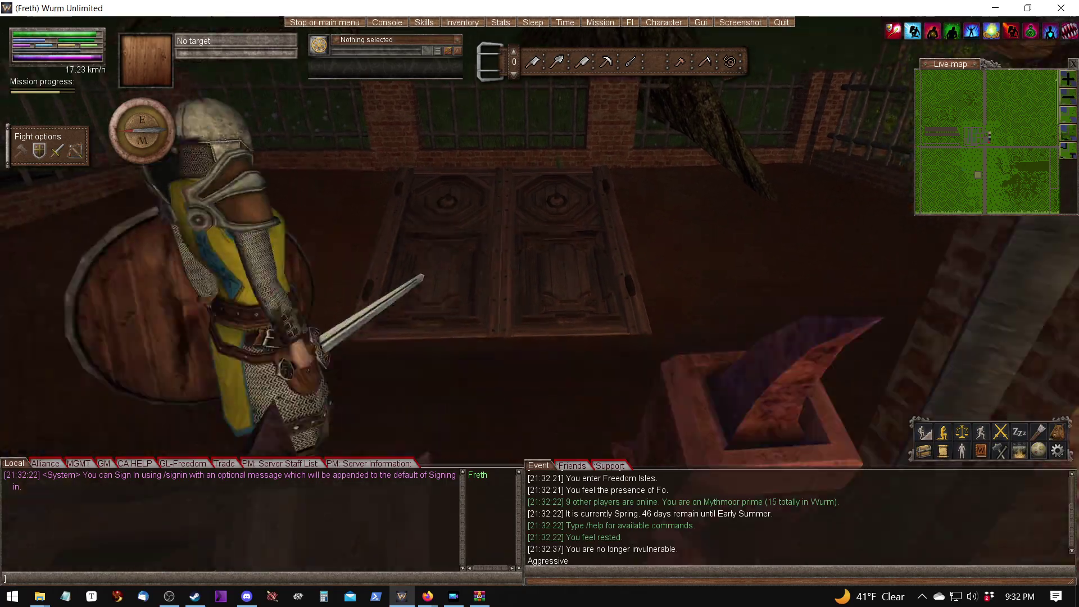
{"action": "key", "text": "w"}
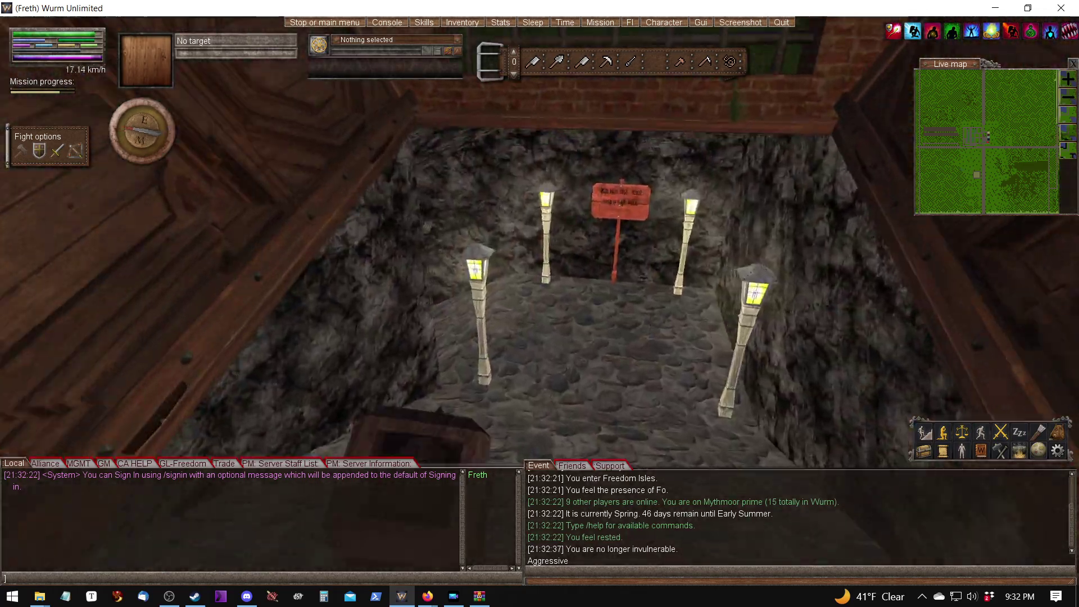
- Walk through the cave tunnels and past the underground buildings to examine the cave view of the Live map
{"action": "key", "text": "a"}
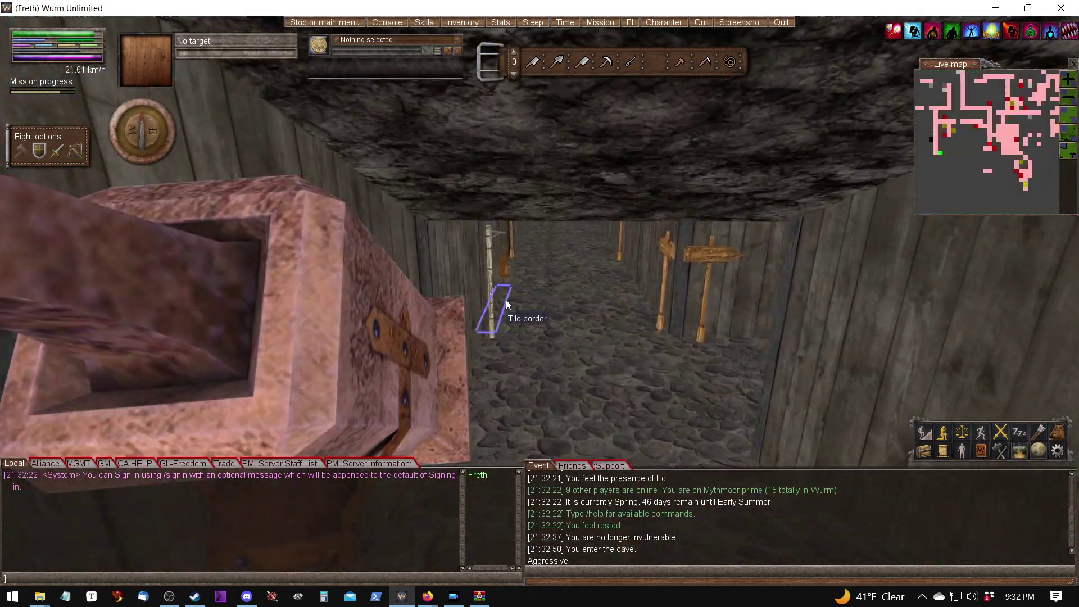
{"action": "key", "text": "d"}
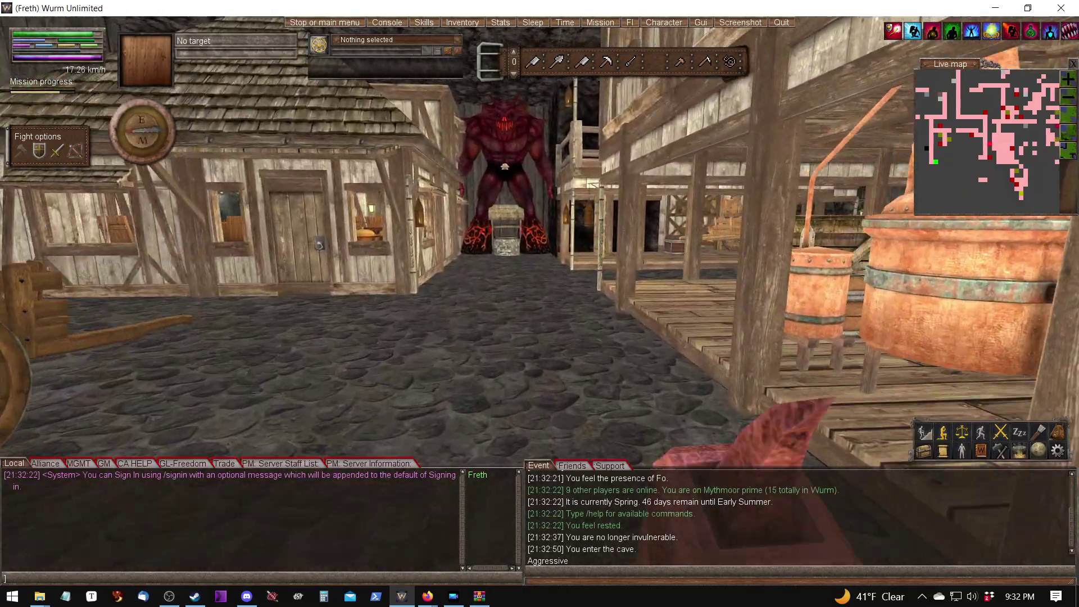
{"action": "key", "text": "a"}
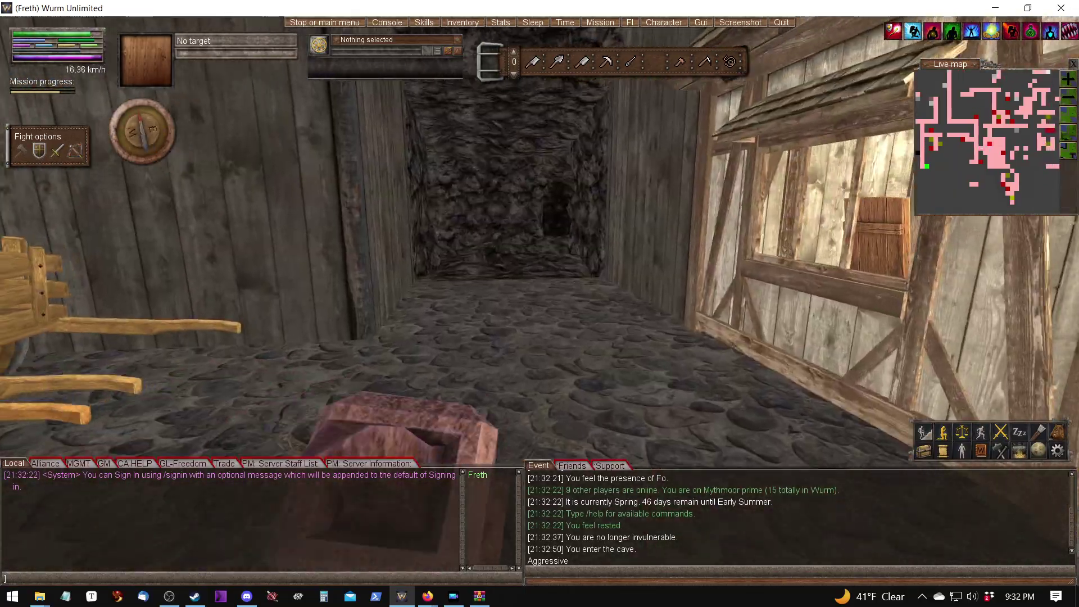